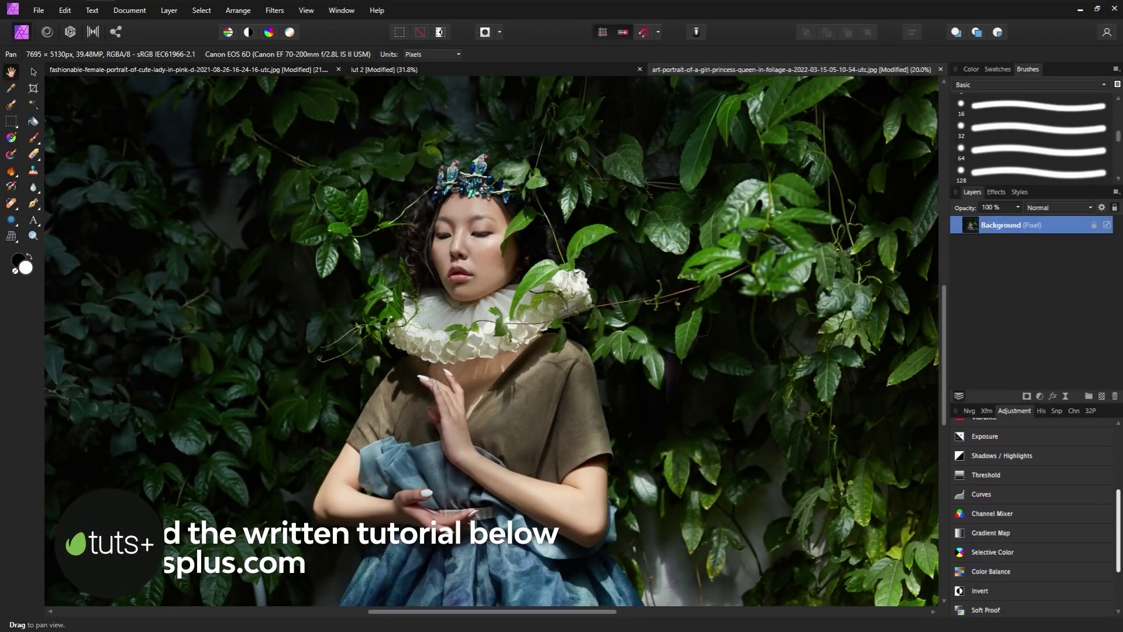
- Preview Berlin LUT #1–#5 and Wonderland LUT #2–#4 grades on the foliage portrait
scroll(1103, 572, down, 2)
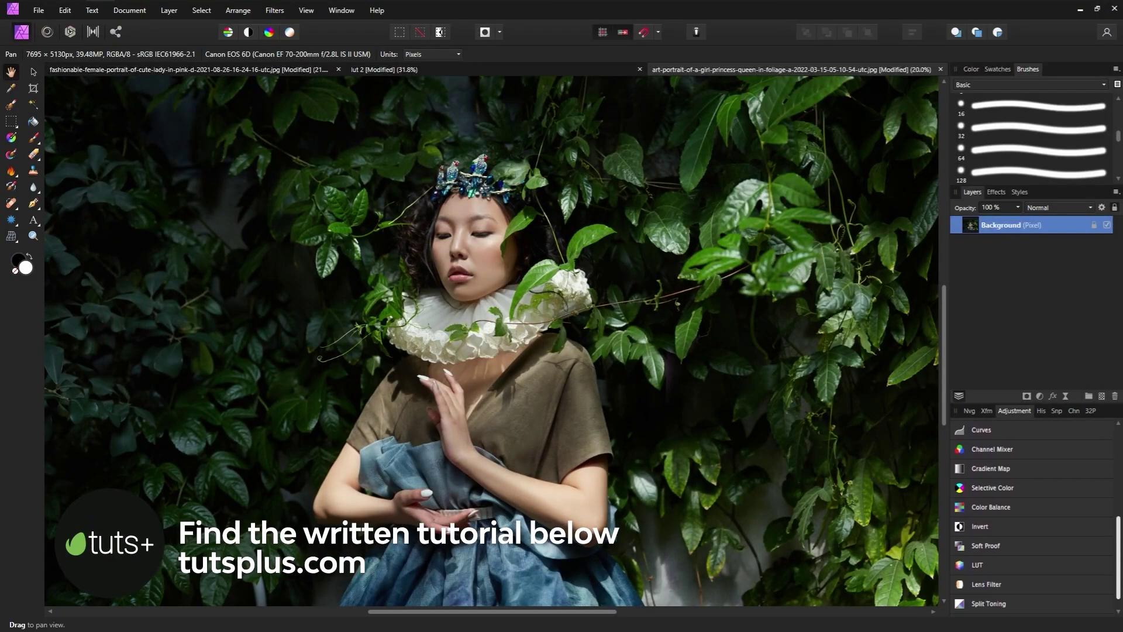
click(1062, 570)
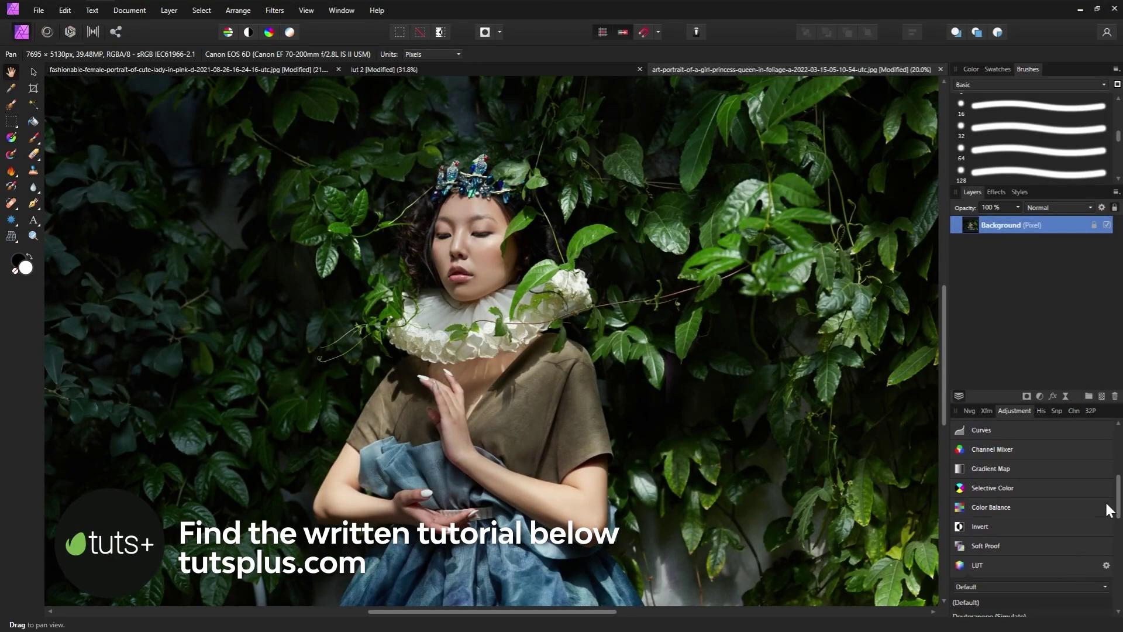
drag(1118, 499, 1119, 532)
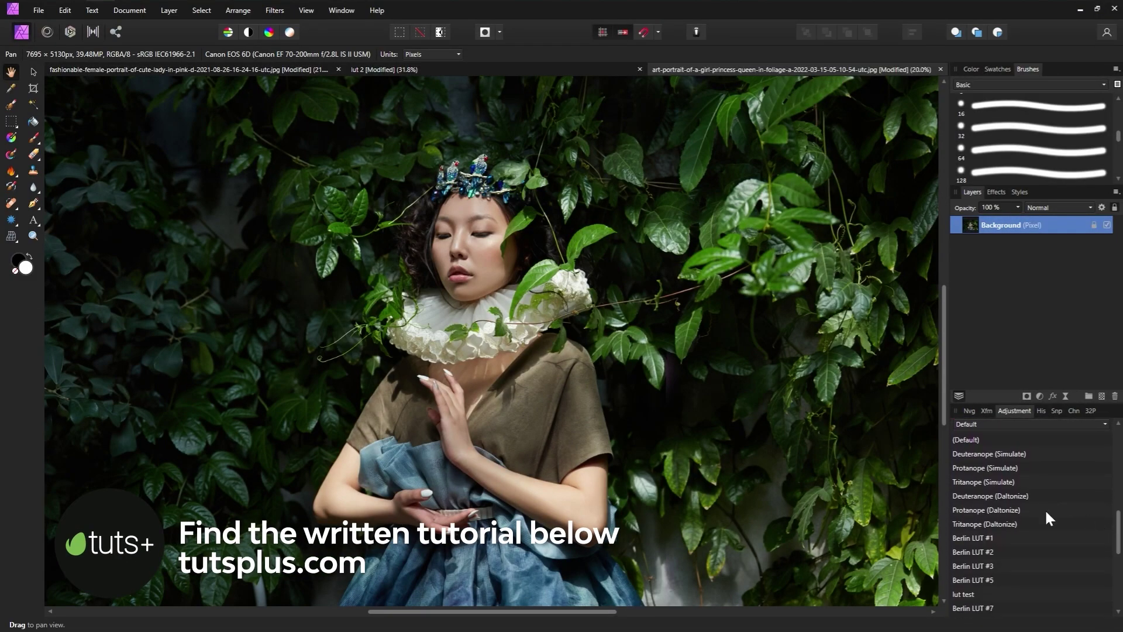
click(1026, 538)
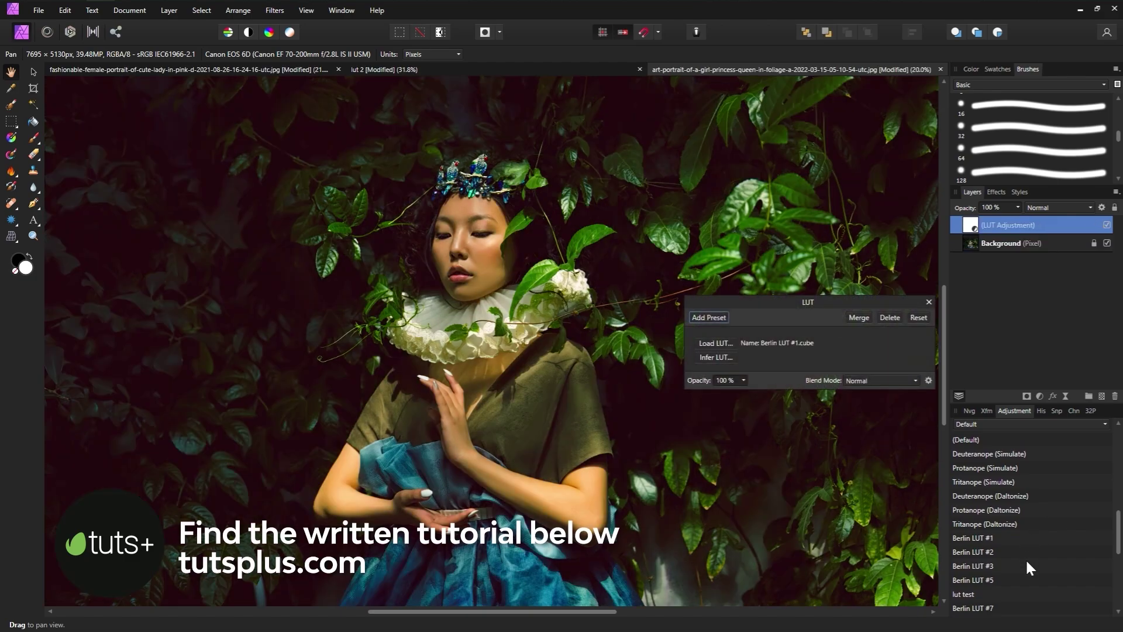
click(1025, 552)
click(1023, 565)
click(1025, 578)
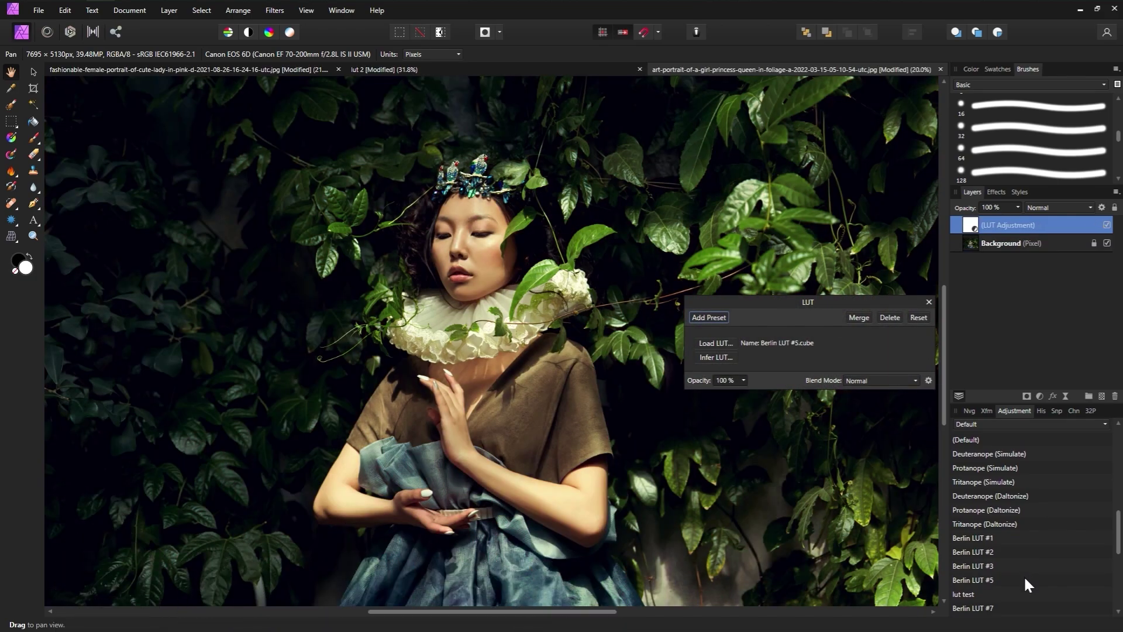
scroll(1117, 533, down, 3)
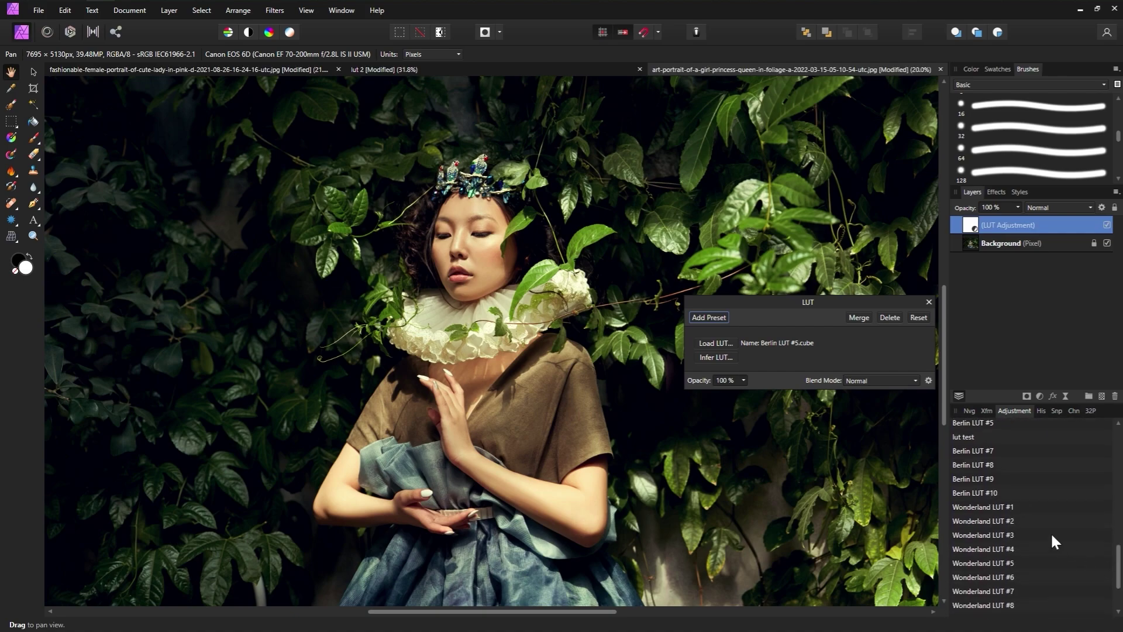
click(1025, 518)
click(1027, 535)
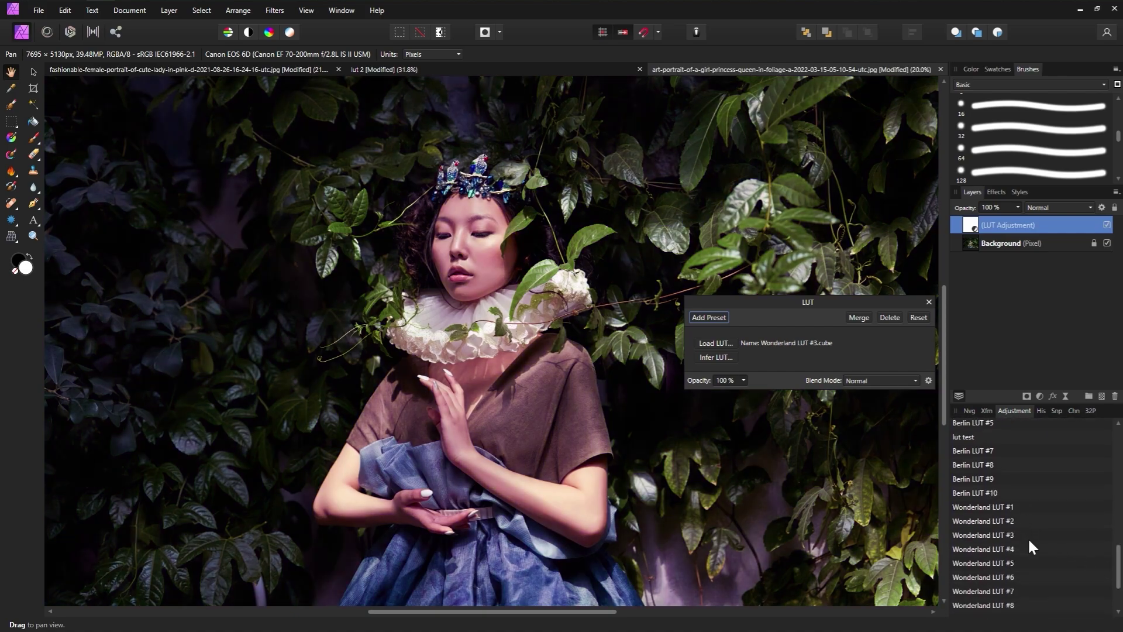
click(1030, 545)
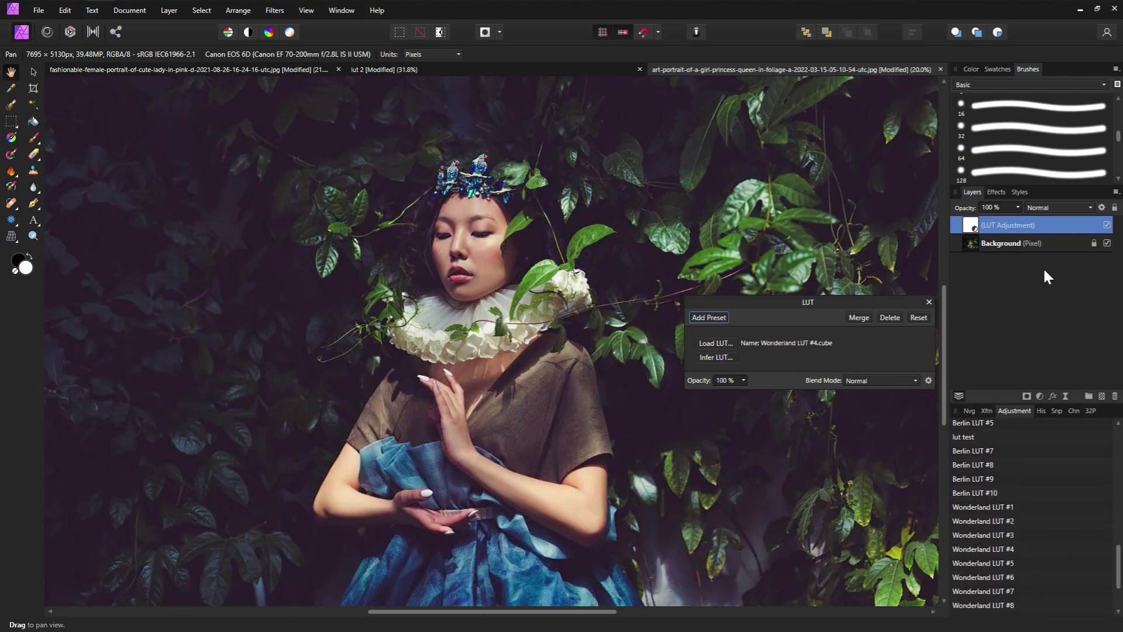
- Try 51% opacity and Linear Burn blending, then settle on Wonderland LUT #1
click(1107, 225)
click(1107, 226)
key(5)
key(1)
click(1069, 206)
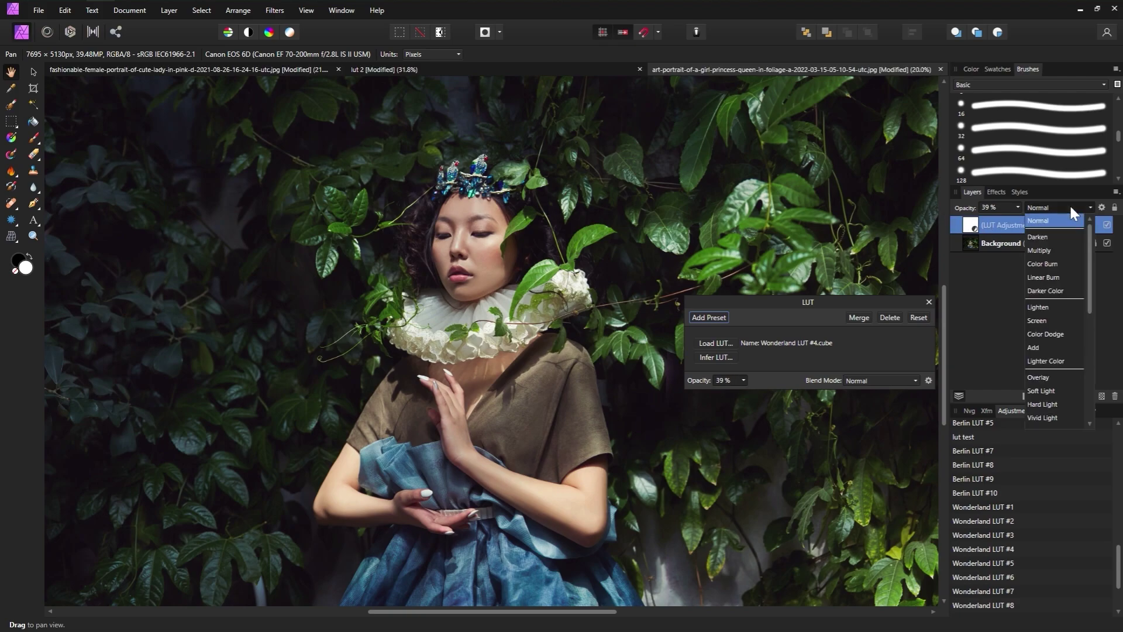
click(1050, 276)
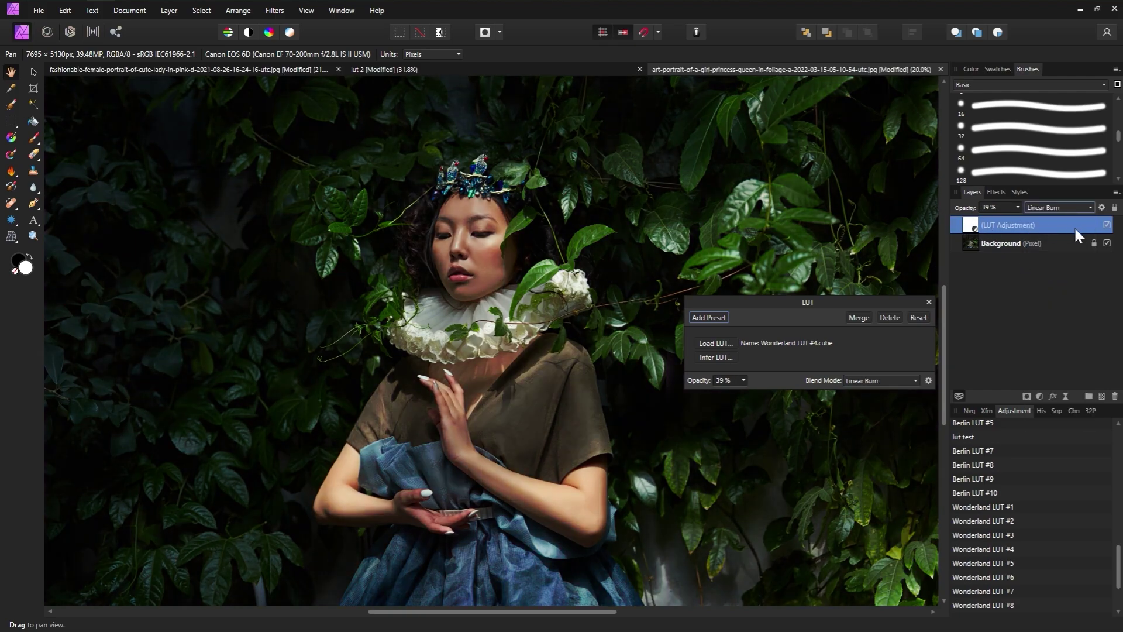
click(1106, 225)
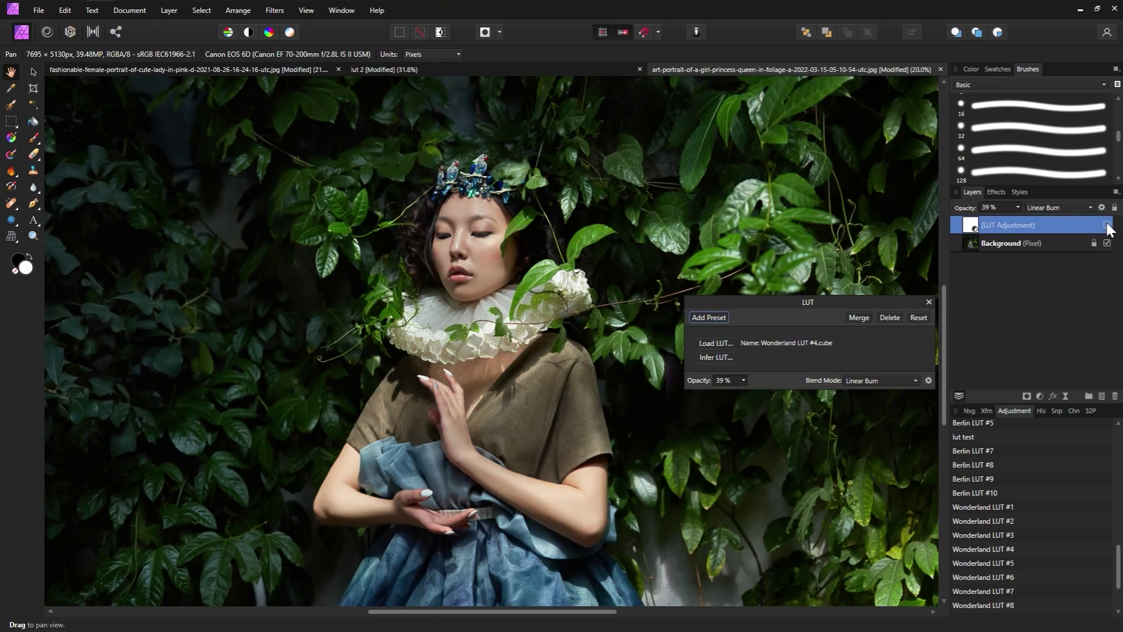
click(1023, 507)
click(1107, 225)
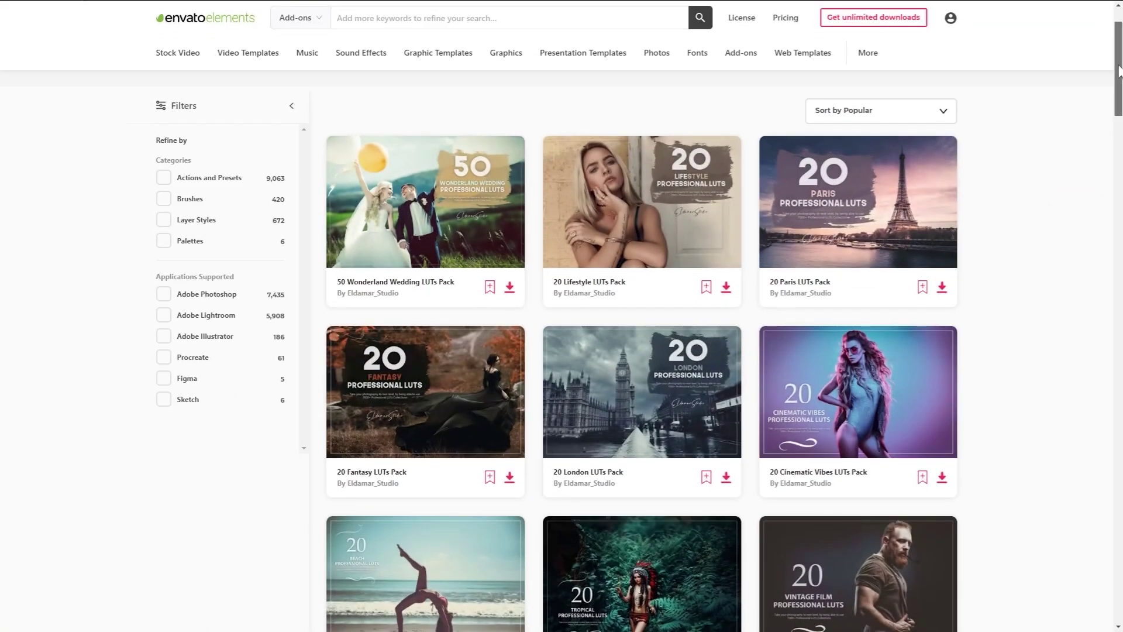
- Scroll the Envato Elements LUT results and open the 50 Berlin LUTs Pack card
drag(1118, 70, 1118, 219)
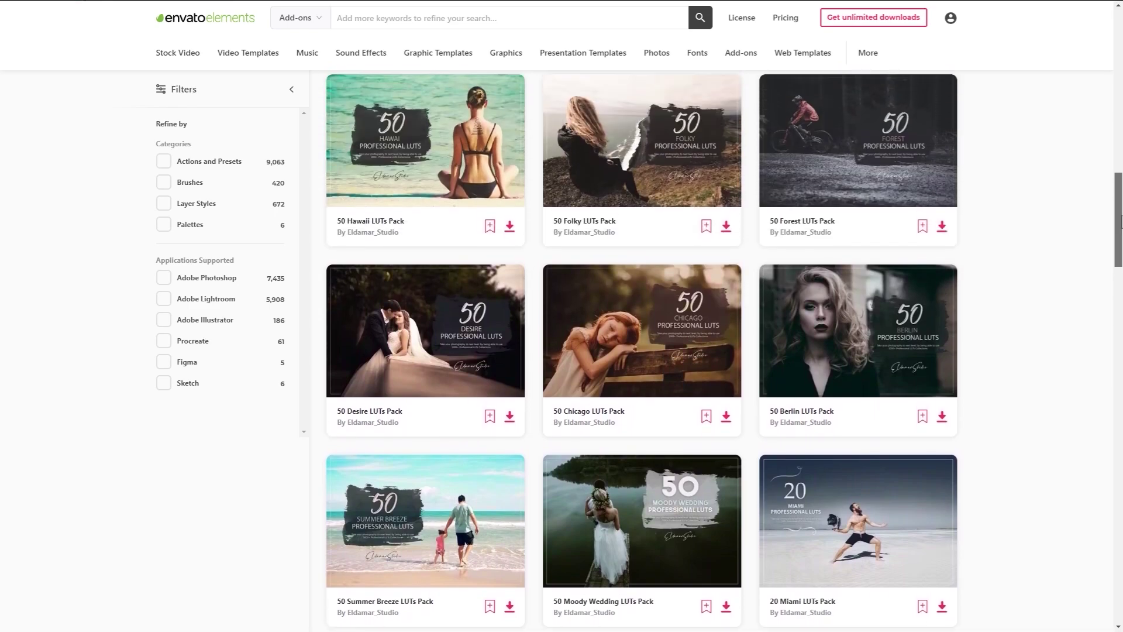
click(928, 337)
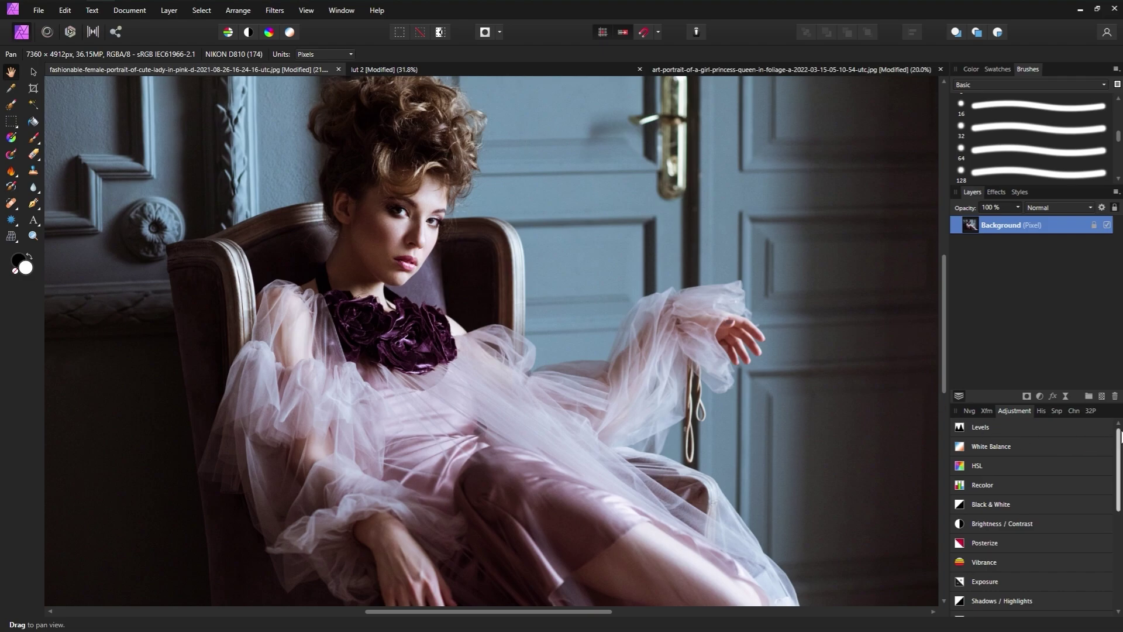
- Add a LUT adjustment layer to the pink-dress portrait from a LUT preset
scroll(1110, 434, down, 5)
scroll(1029, 514, down, 2)
click(1024, 548)
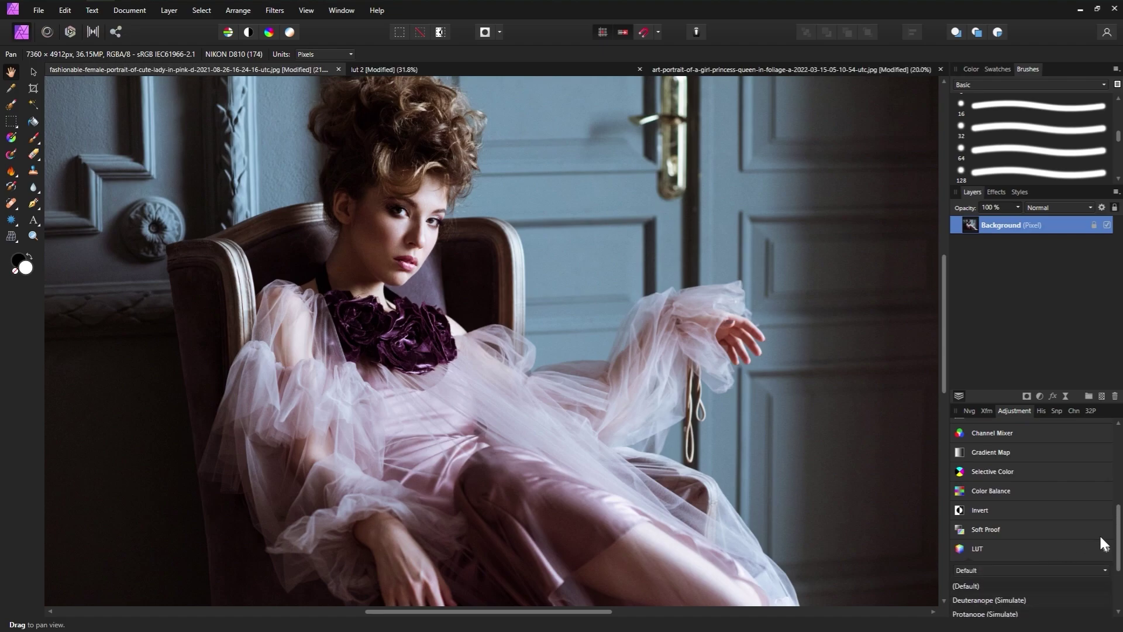
scroll(1073, 550, down, 3)
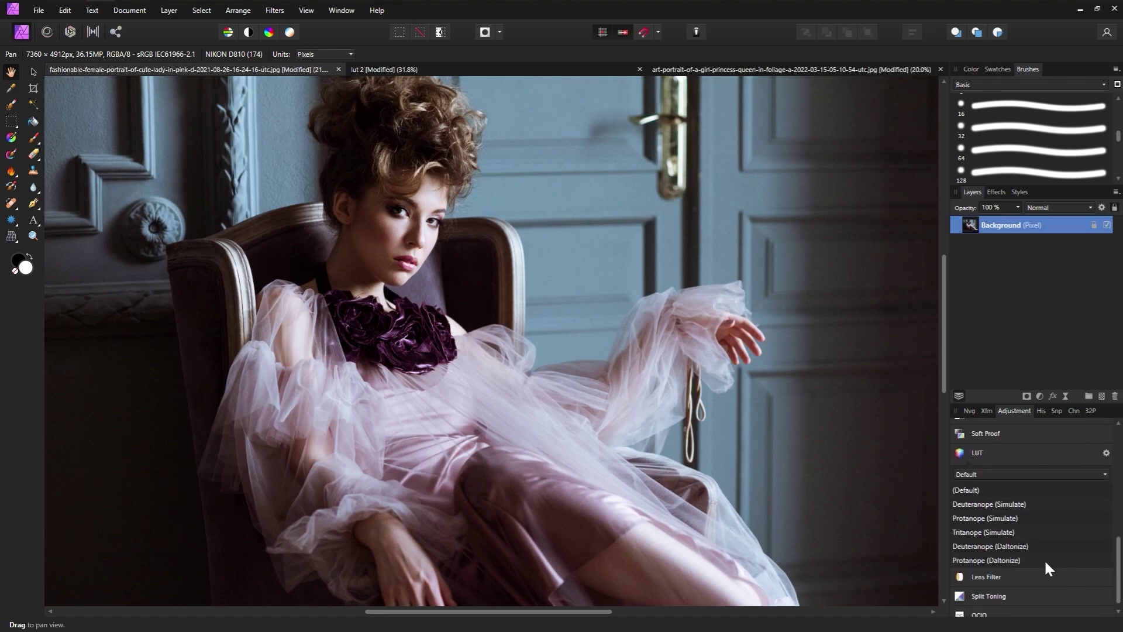
click(1044, 558)
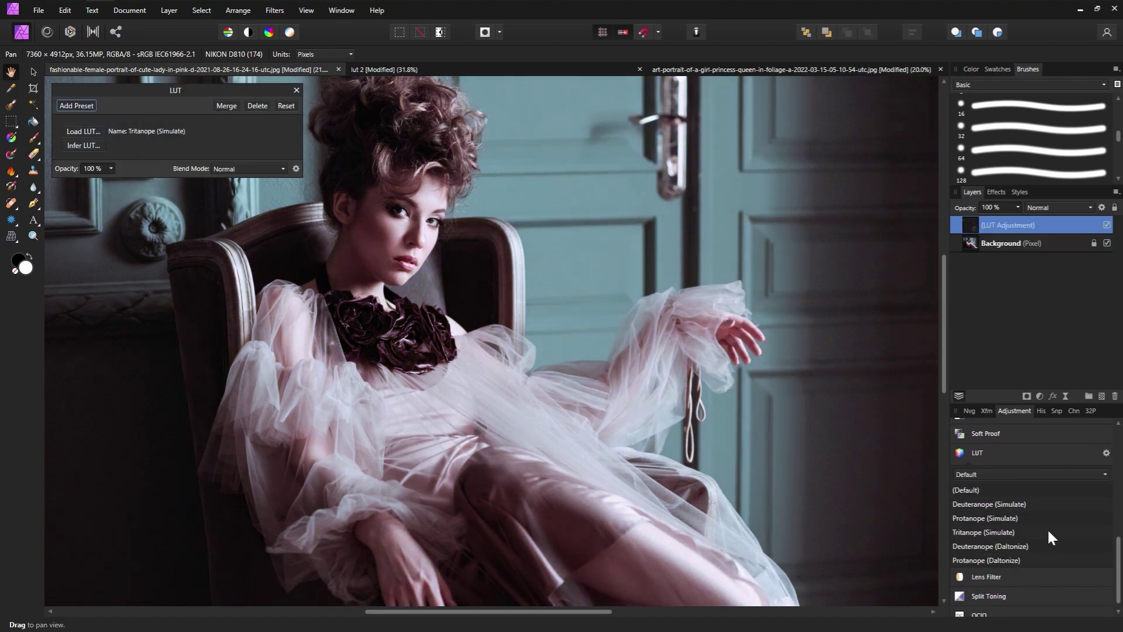
- Import Berlin LUT #1 through #50.cube as LUT presets
click(1106, 454)
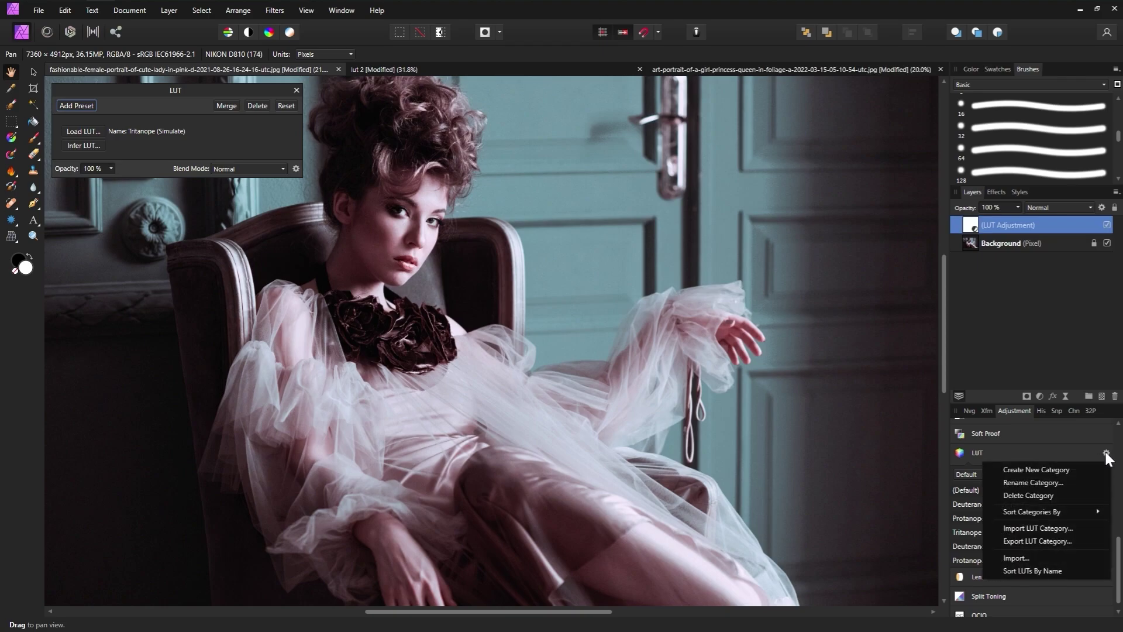
click(1045, 557)
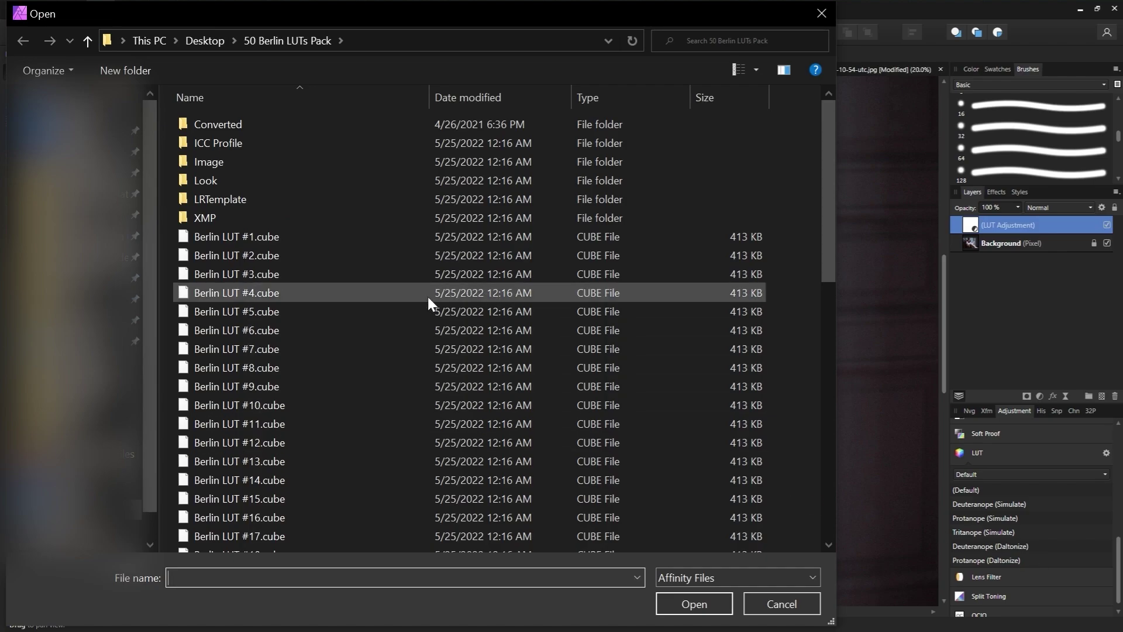
click(319, 238)
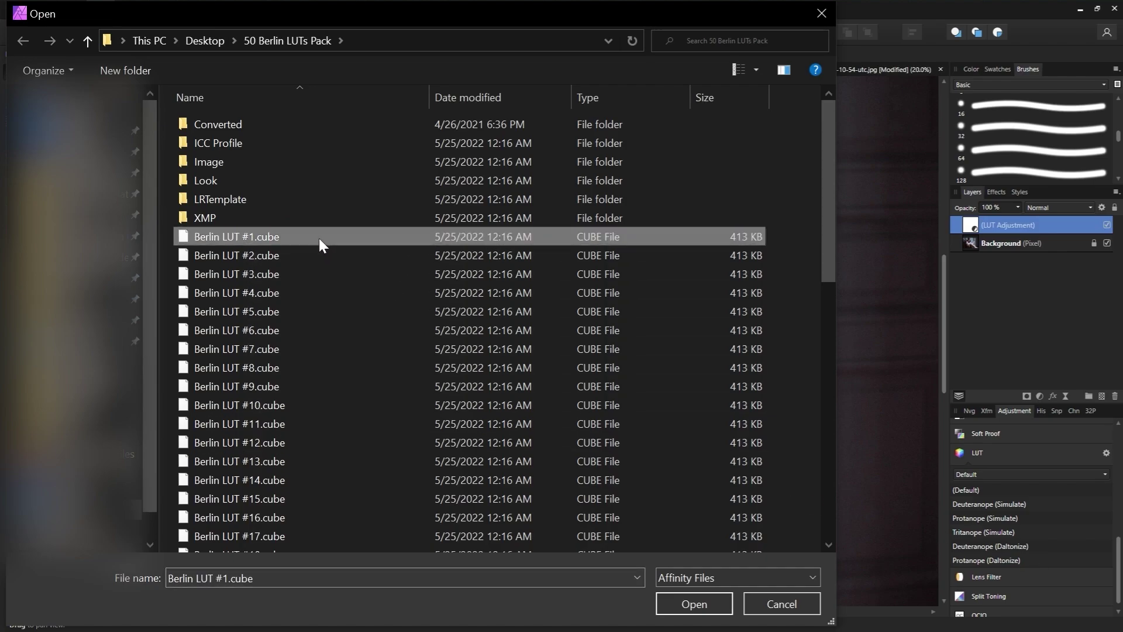
scroll(325, 433, down, 5)
scroll(327, 468, down, 6)
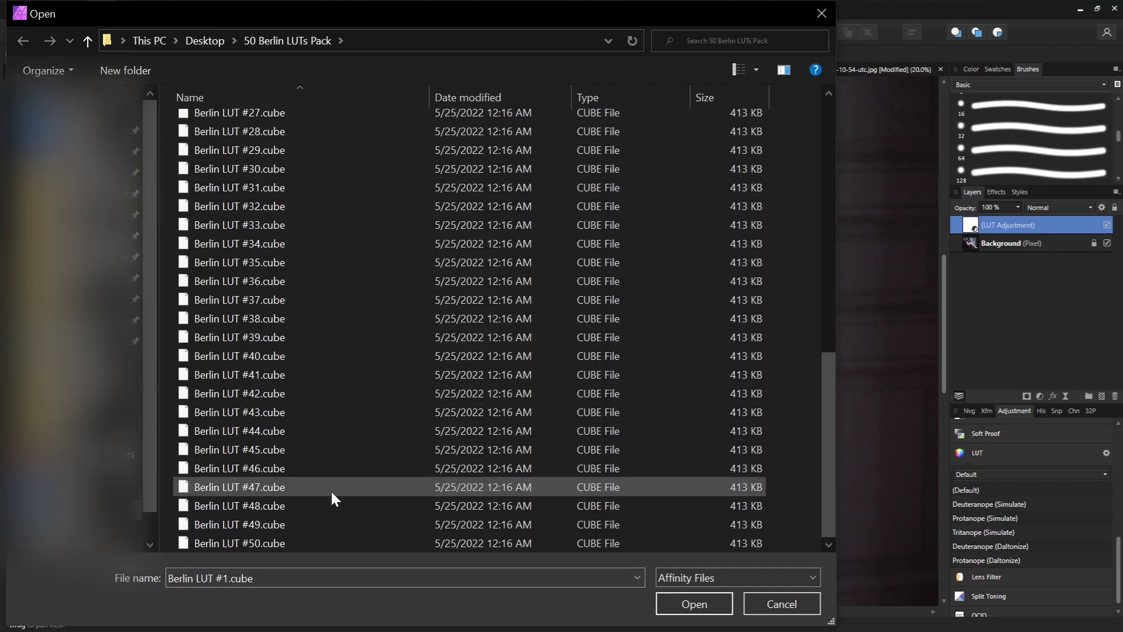
shift+click(328, 541)
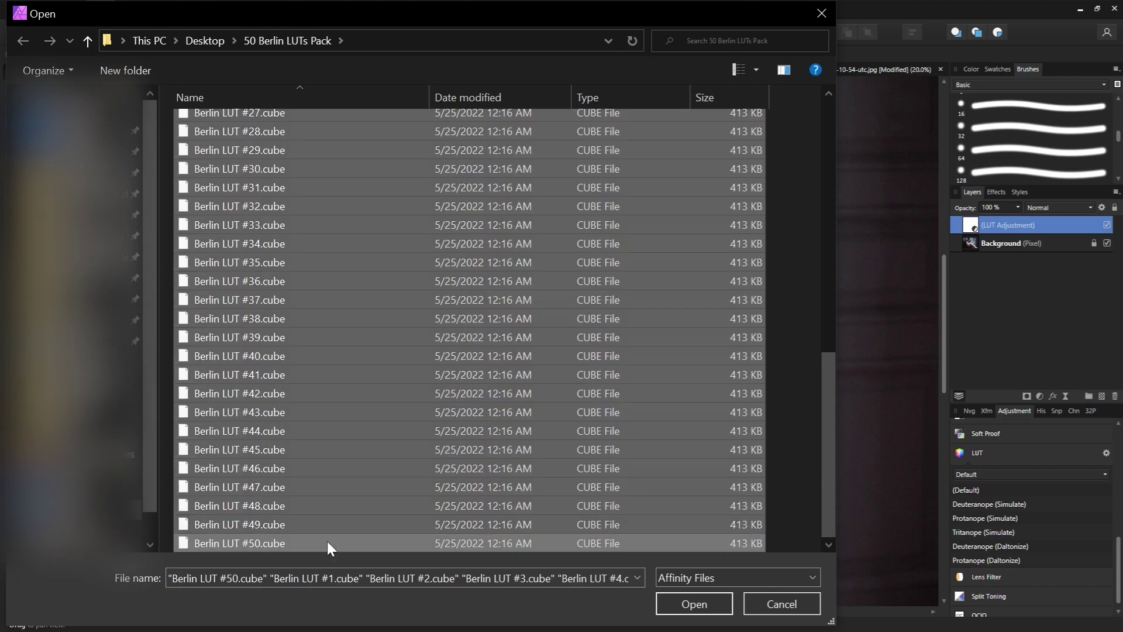
click(671, 602)
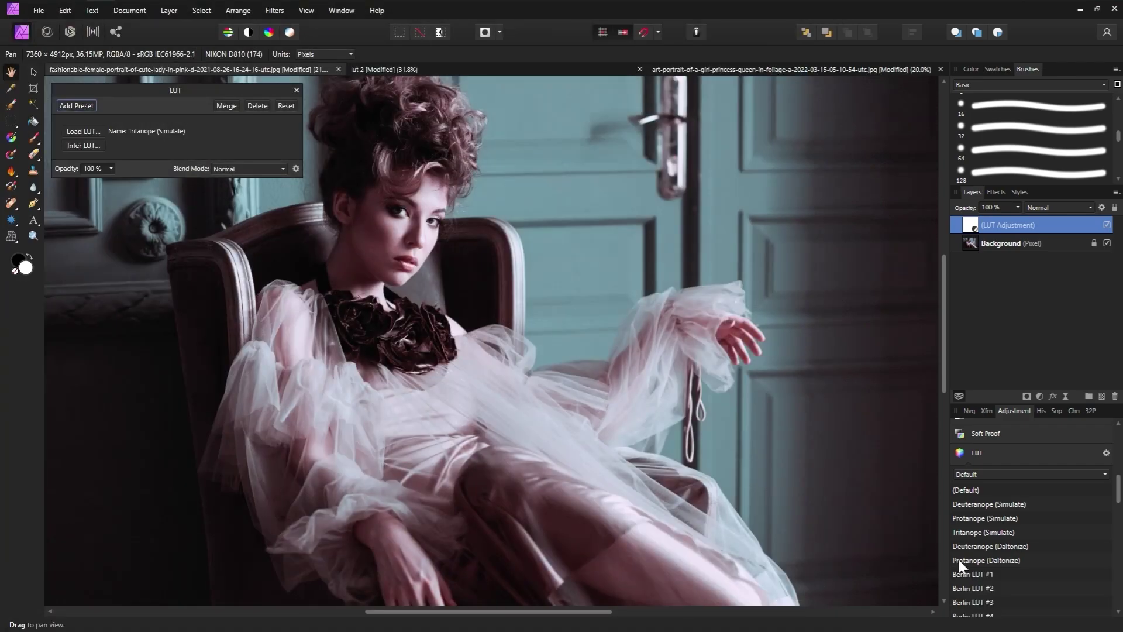
- Try imported Berlin LUT grades #1, #6, #8 and #9, settling on teal Berlin LUT #8
click(989, 573)
drag(1117, 489, 1118, 513)
click(988, 457)
click(1016, 505)
click(1032, 535)
click(1030, 546)
click(1029, 537)
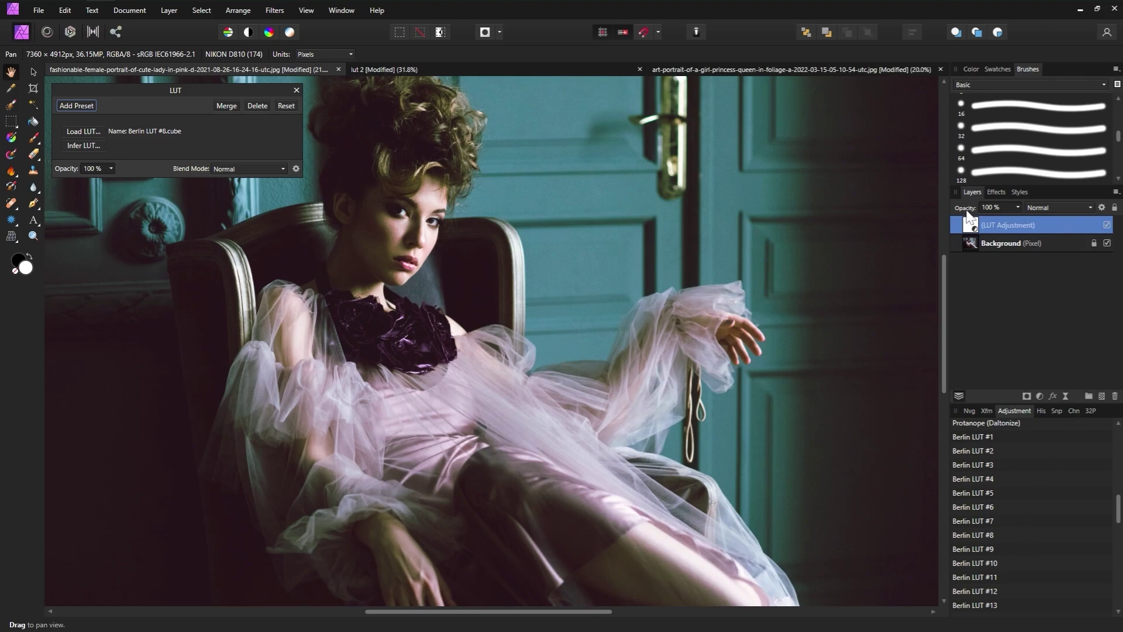
- Set the Berlin LUT #8 layer's opacity to 47%
key(6)
key(1)
key(4)
key(3)
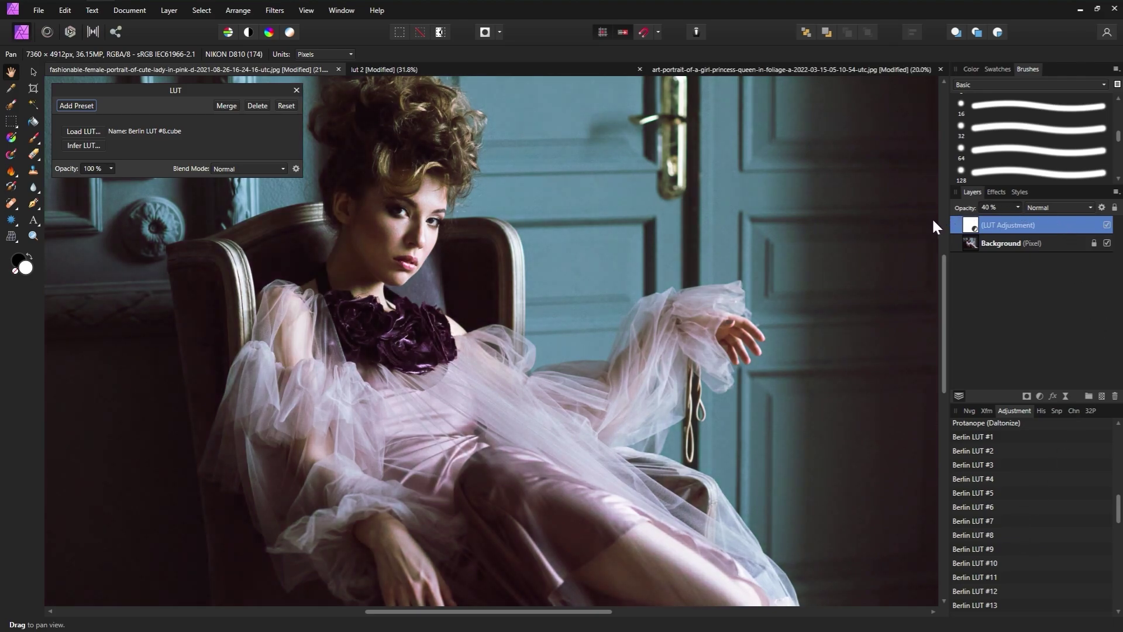
key(4)
key(7)
- Duplicate the LUT layer and grade the copy with Berlin LUT #25 for a blue-teal look
right_click(1066, 222)
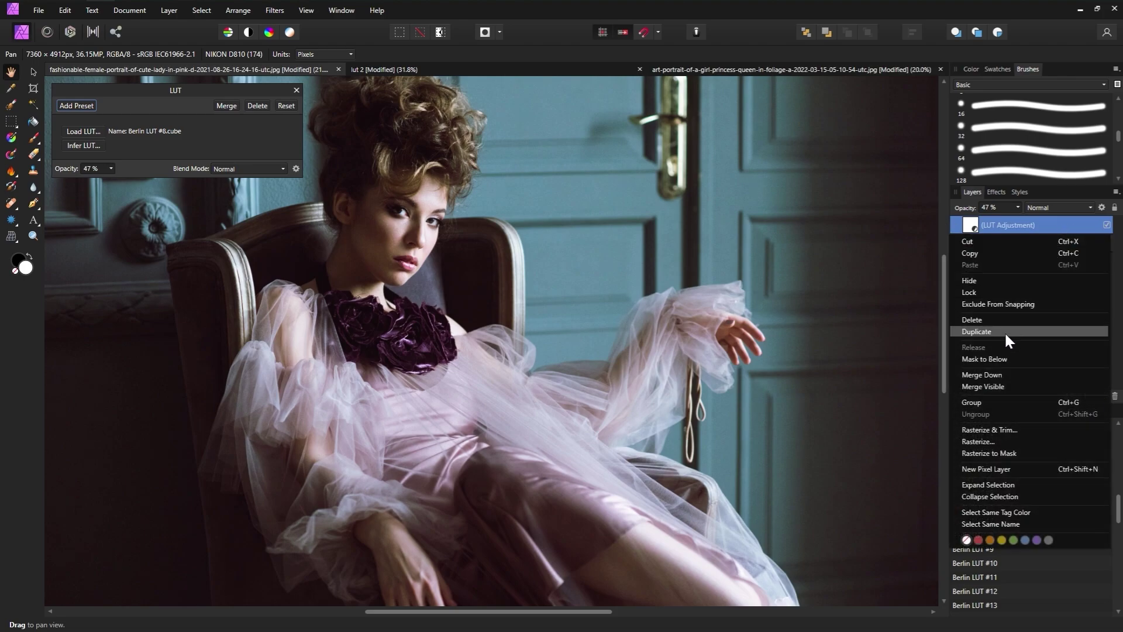
click(977, 331)
scroll(1018, 509, down, 3)
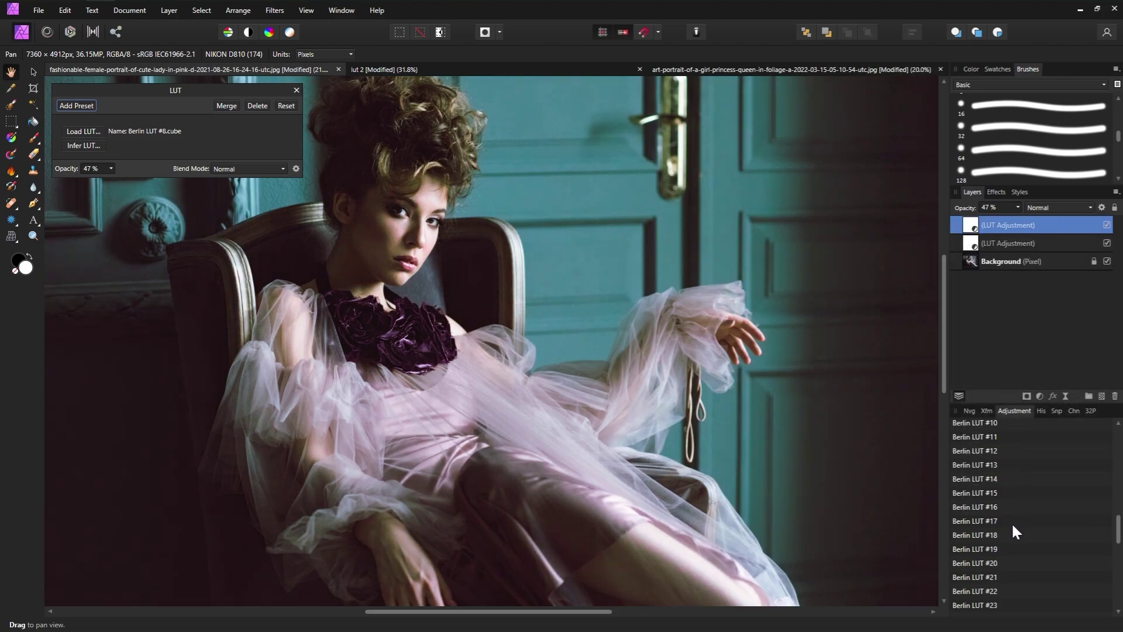
click(1011, 548)
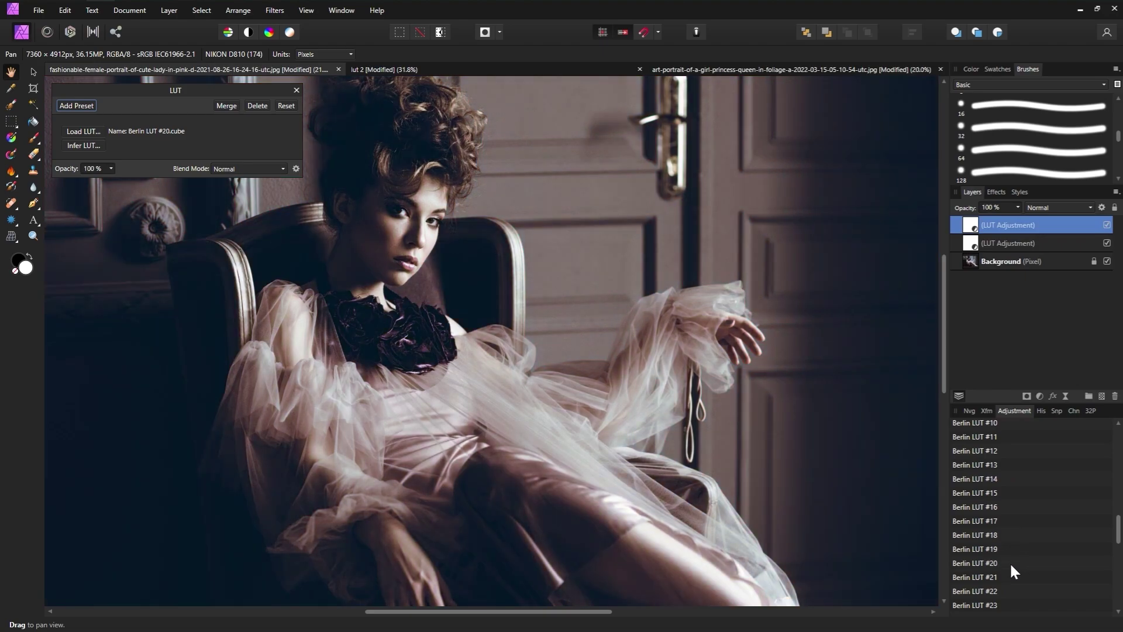
click(1007, 577)
scroll(1012, 561, down, 2)
click(1007, 576)
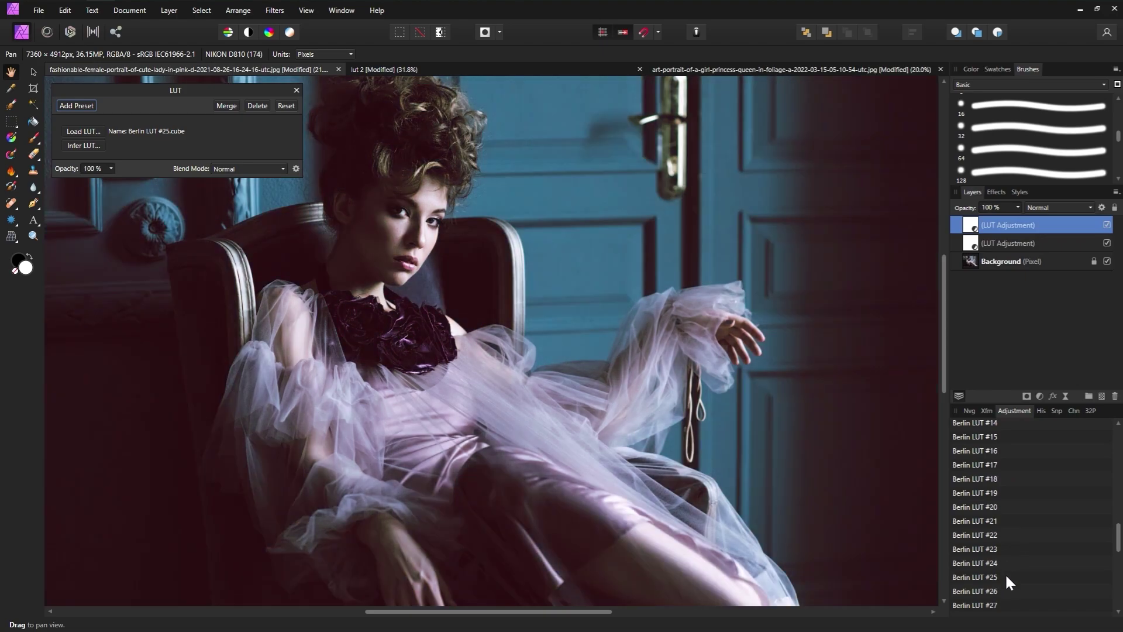
click(1106, 225)
click(1107, 225)
- Nest a mask in the top LUT layer and paint it with a 4096 px brush over the dress and chair
click(1025, 396)
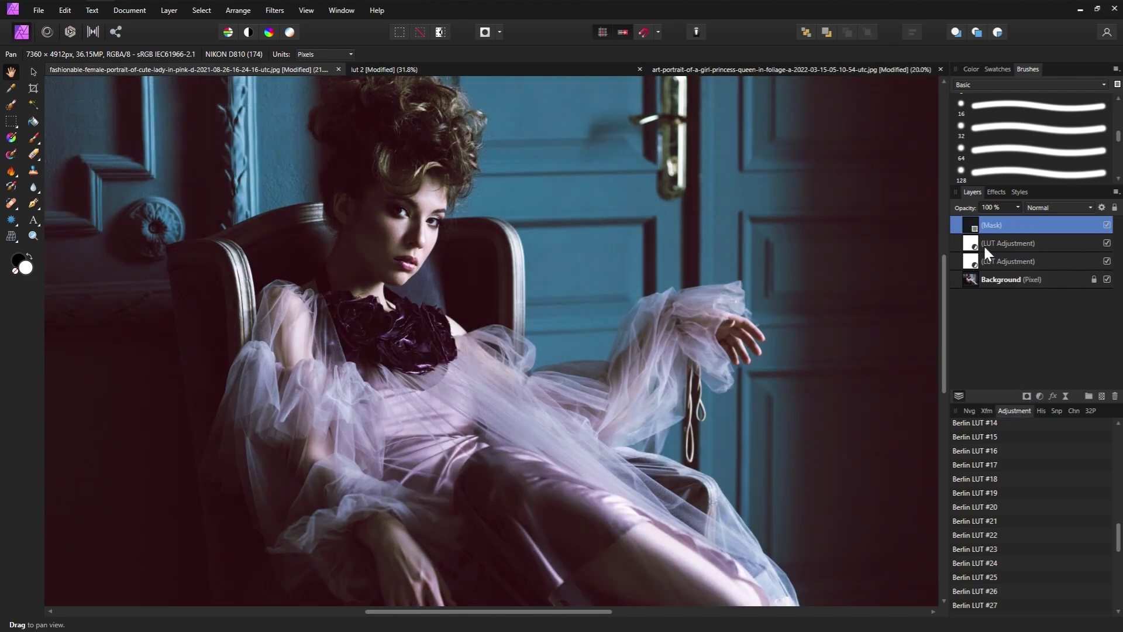
drag(982, 242, 1009, 248)
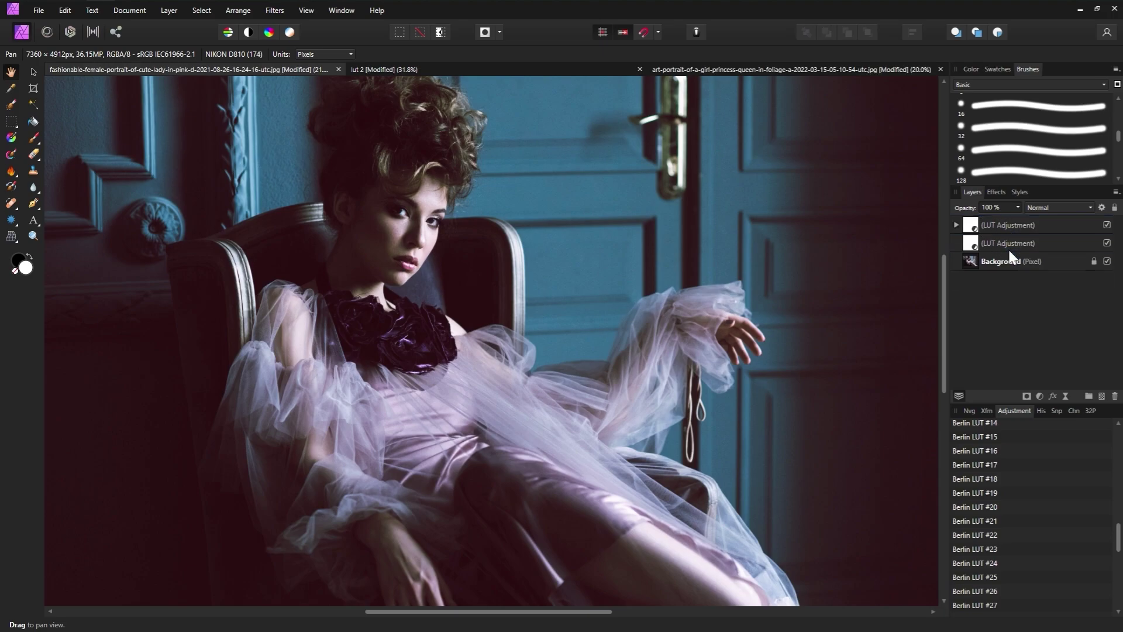
click(955, 224)
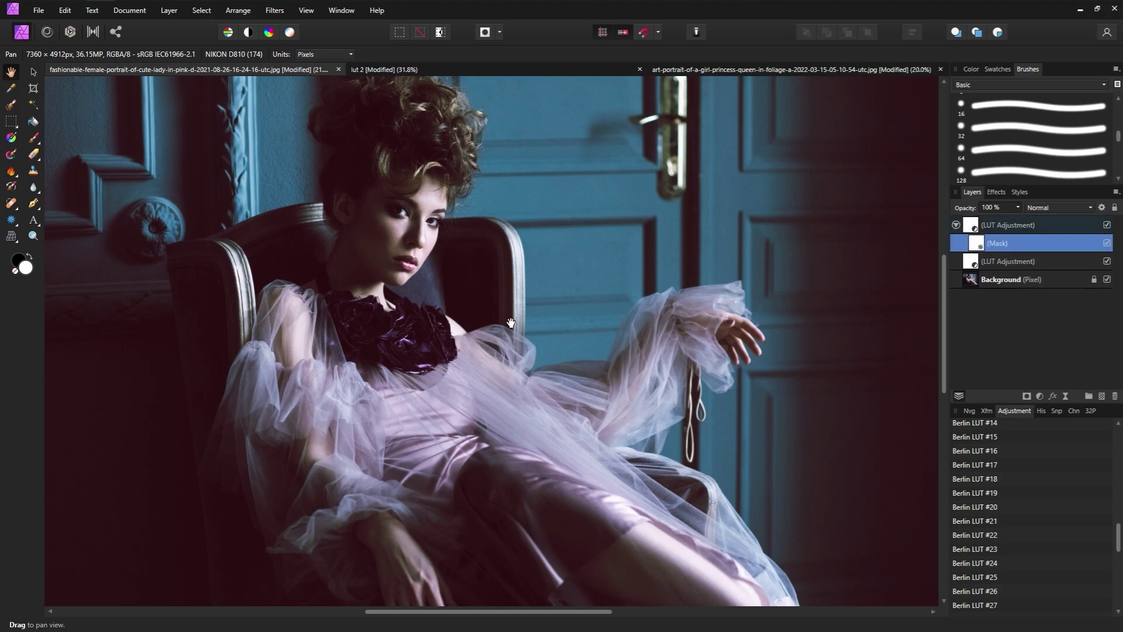
key(b)
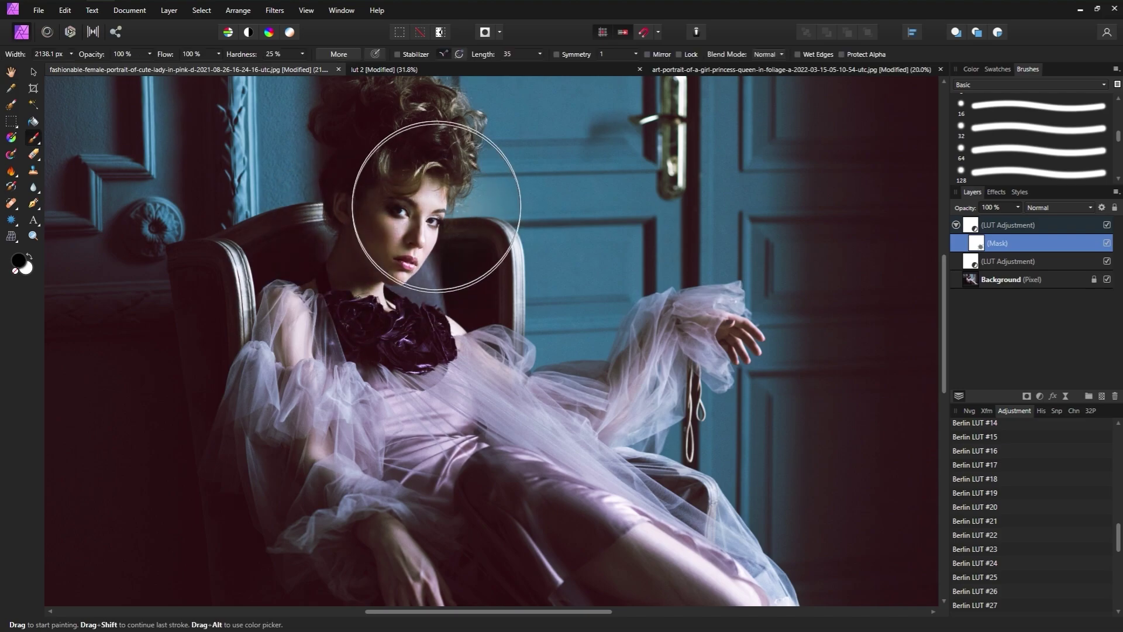
key(bracketright)
key(bracketright)
key(bracketright)
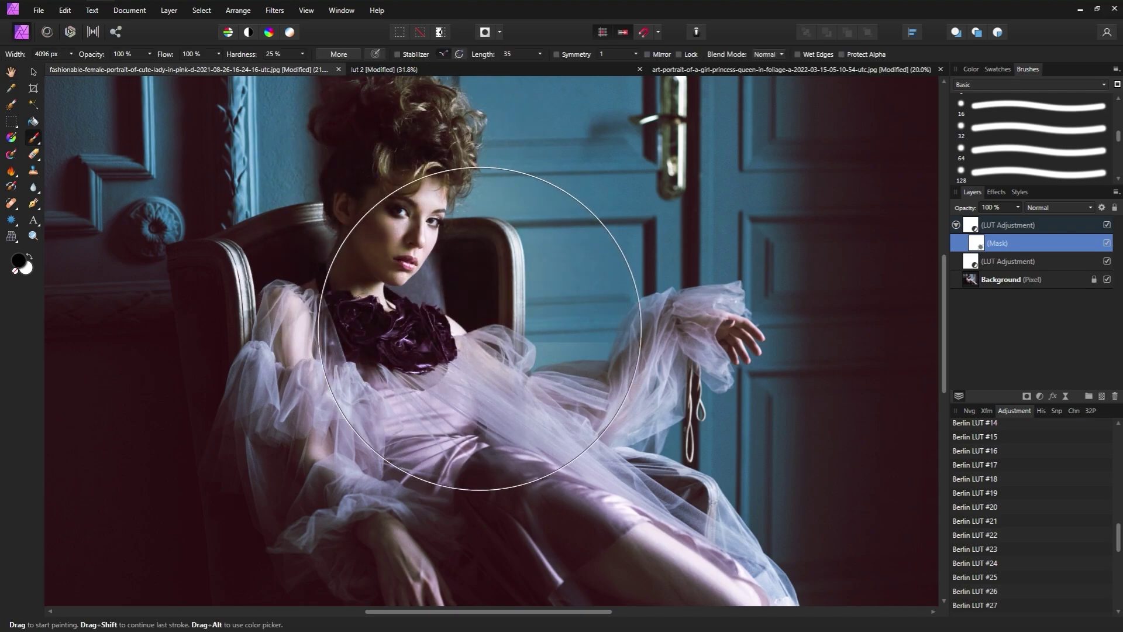
mouse_move(430, 211)
mouse_down()
mouse_move(295, 295)
mouse_move(450, 421)
mouse_move(593, 466)
mouse_move(477, 520)
mouse_move(693, 481)
mouse_move(639, 223)
mouse_move(423, 376)
mouse_move(158, 427)
mouse_up()
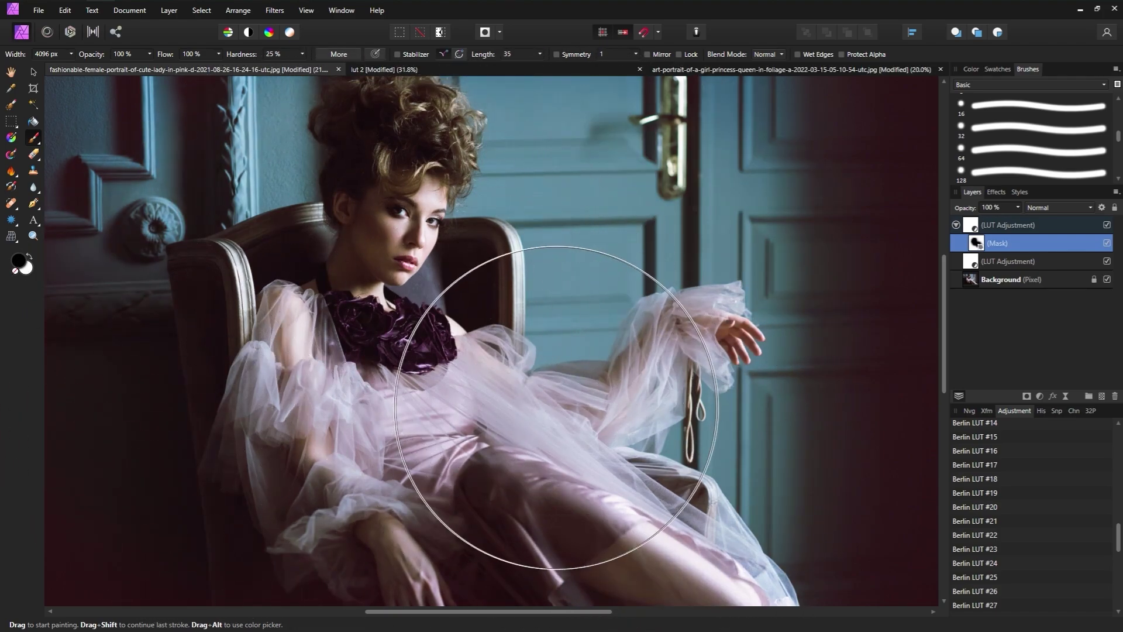
mouse_move(512, 390)
mouse_down()
mouse_move(283, 449)
mouse_move(141, 423)
mouse_move(85, 233)
mouse_move(70, 430)
mouse_move(298, 582)
mouse_move(445, 539)
mouse_move(883, 460)
mouse_move(873, 330)
mouse_move(746, 27)
mouse_up()
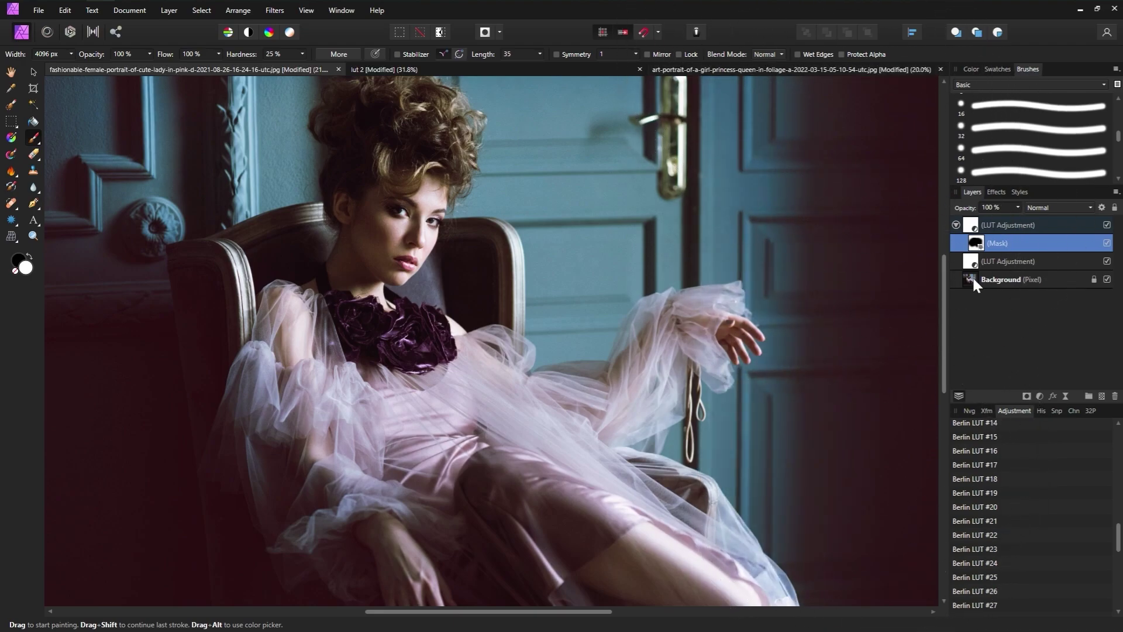
- Toggle the top and lower LUT layers' visibility to compare the masked grade
click(1107, 224)
click(1107, 225)
ctrl+click(1107, 227)
click(1107, 225)
click(1106, 226)
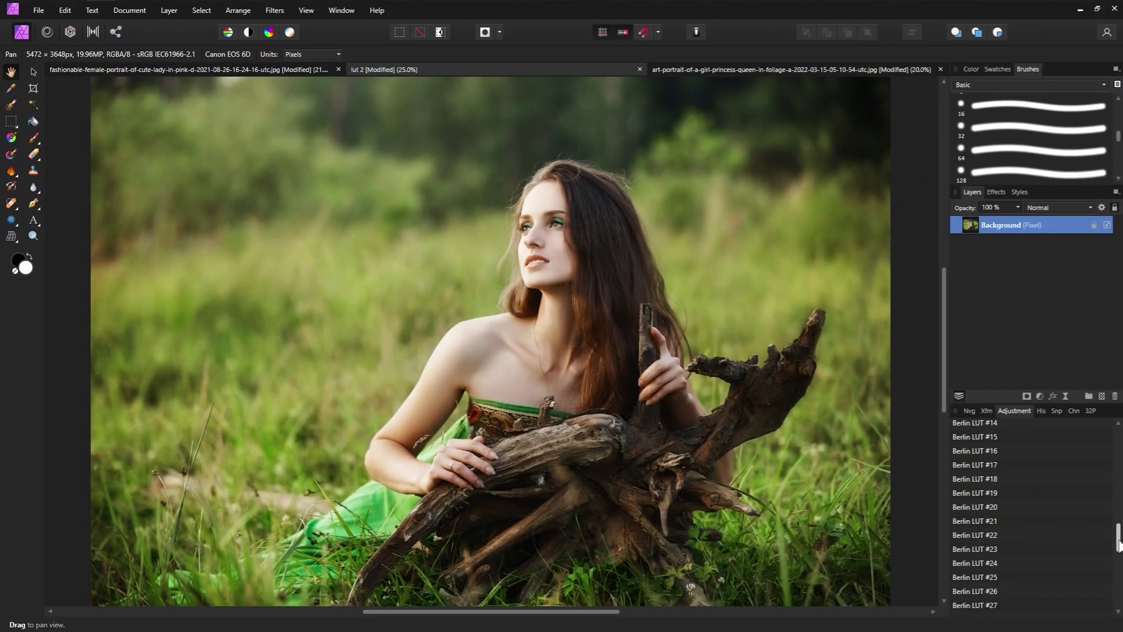
- Collapse the LUT presets and add a Default Curves adjustment layer to the meadow portrait
drag(1119, 544, 1119, 485)
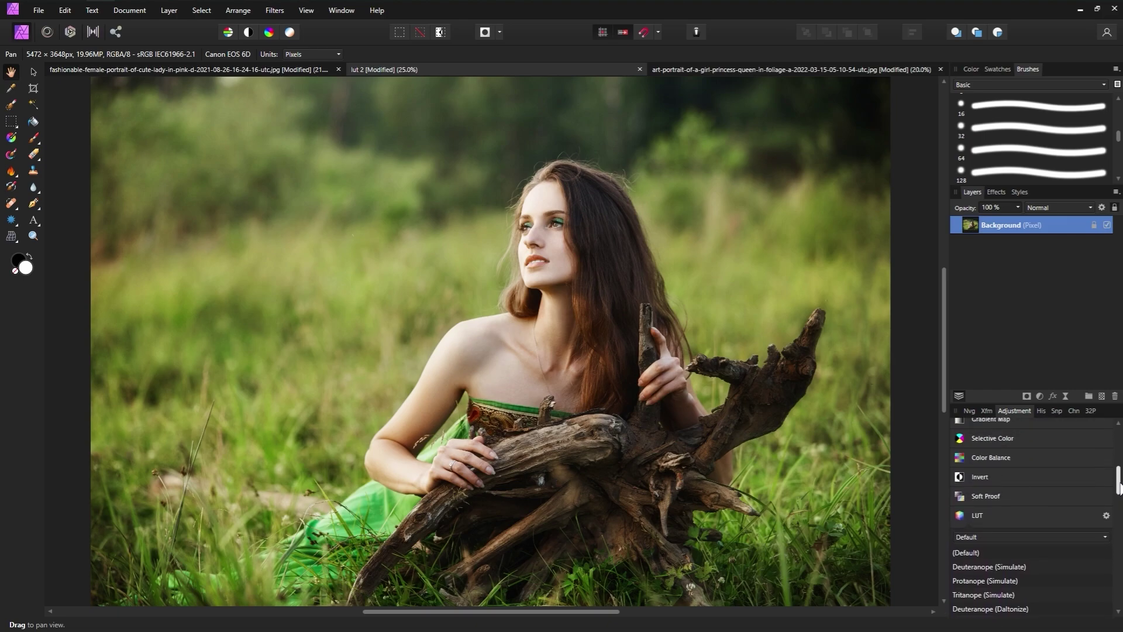
click(1056, 517)
scroll(1120, 529, up, 2)
drag(1120, 530, 1120, 500)
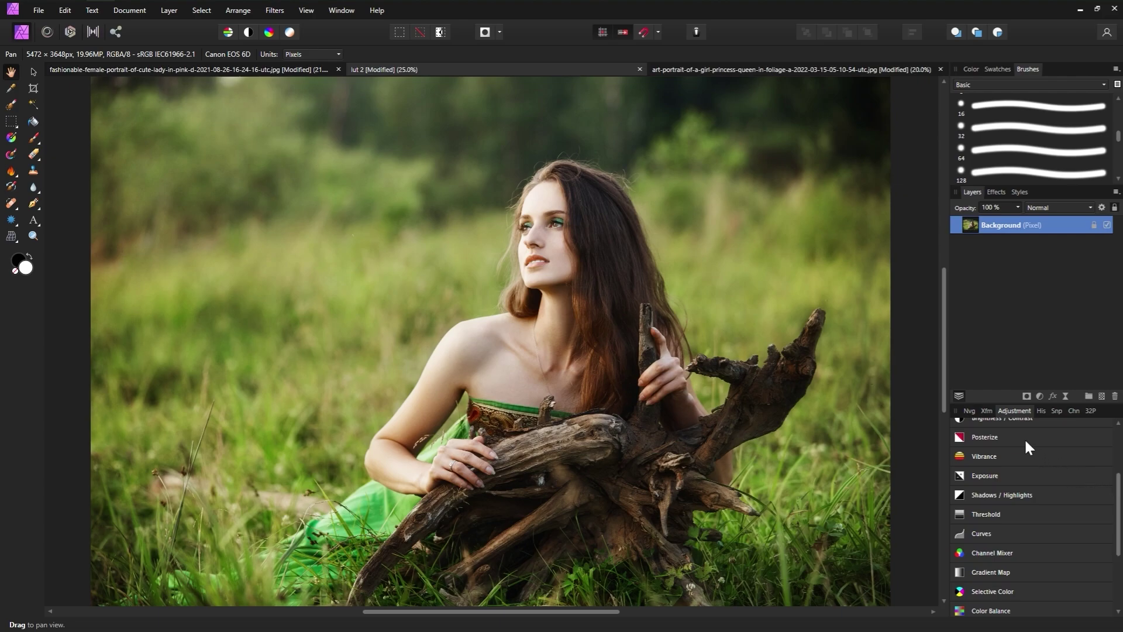
click(1007, 532)
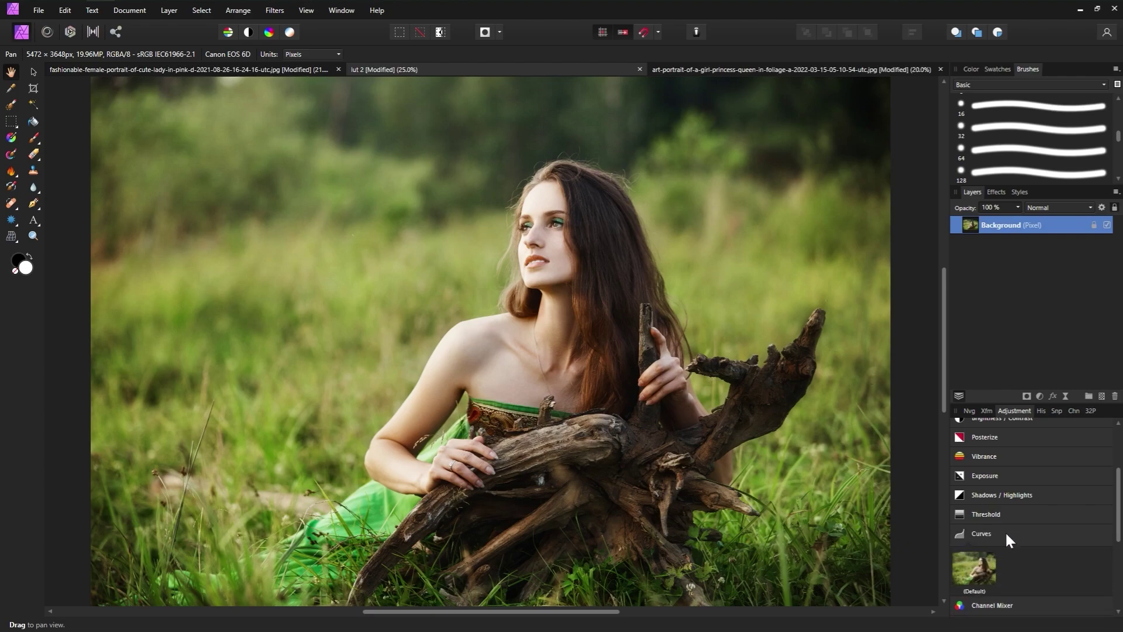
click(982, 569)
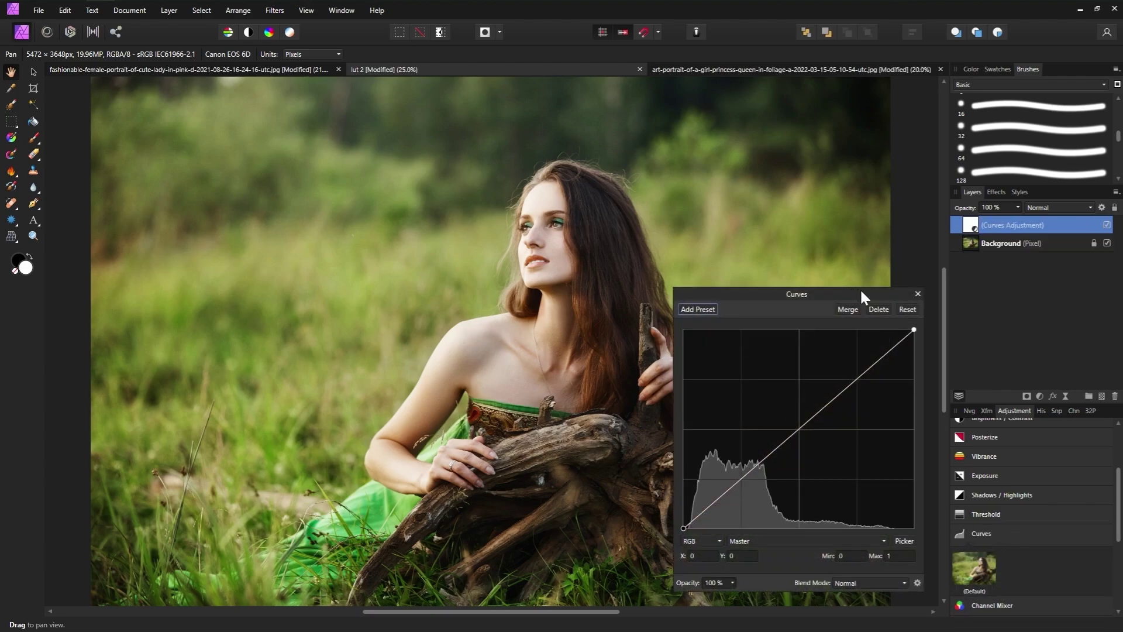
- Shape an S-curve with a lowered shadow point and raised highlight point, then compare
drag(860, 296, 869, 211)
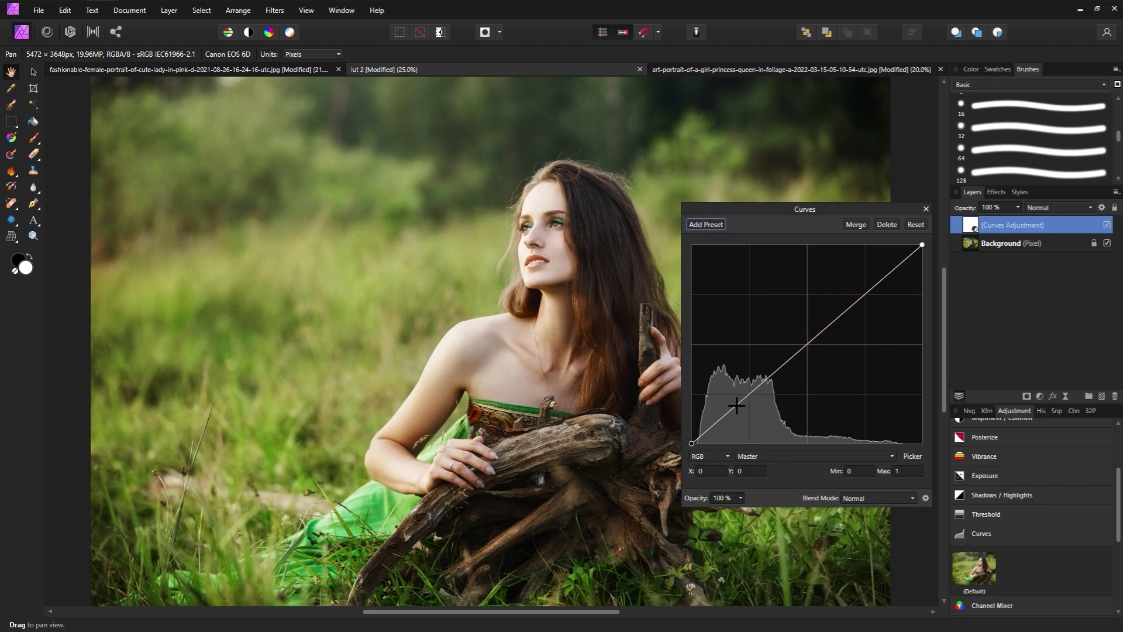
drag(736, 404, 738, 409)
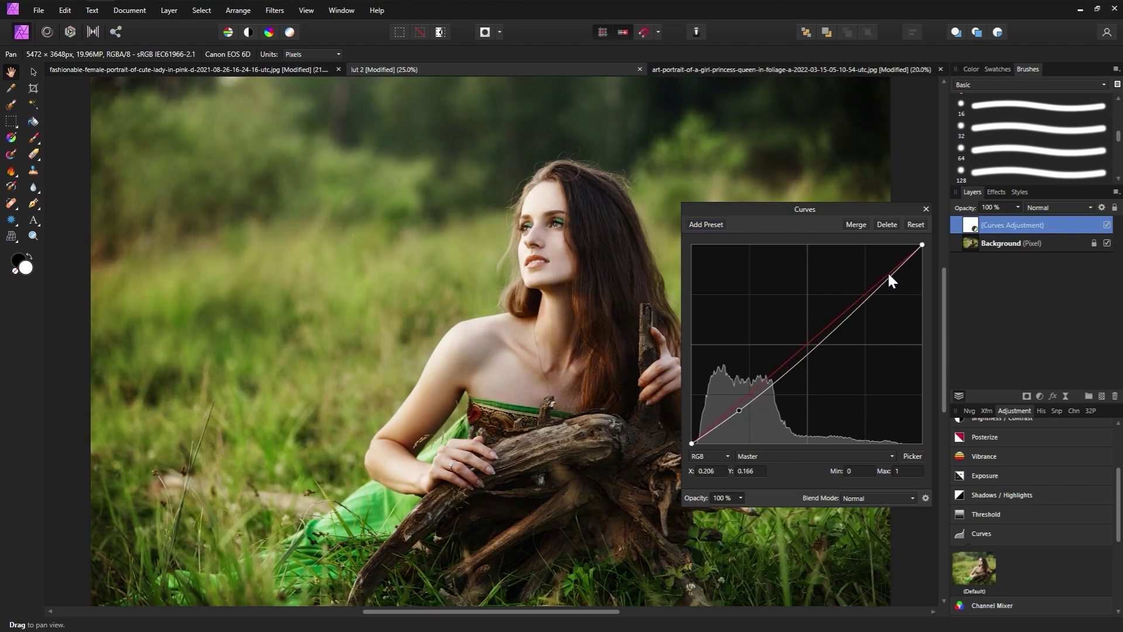
drag(888, 269, 892, 266)
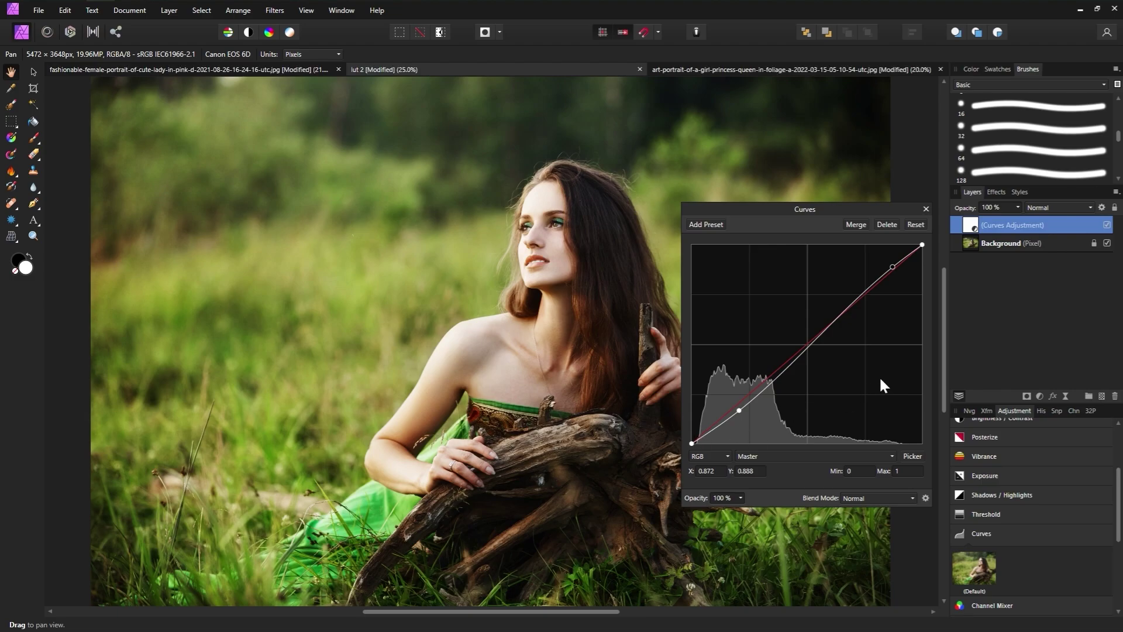
click(925, 209)
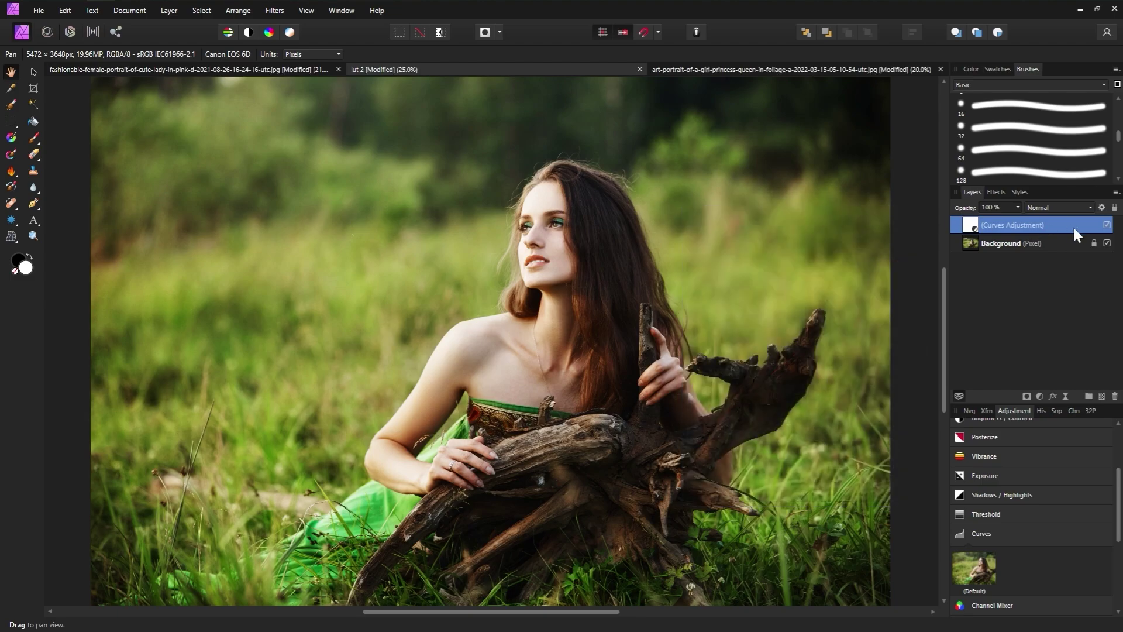
click(1105, 225)
click(1106, 225)
- Add a Default HSL layer limited to greens with Hue Shift 84.7° and Saturation Shift -9%
scroll(1107, 489, up, 2)
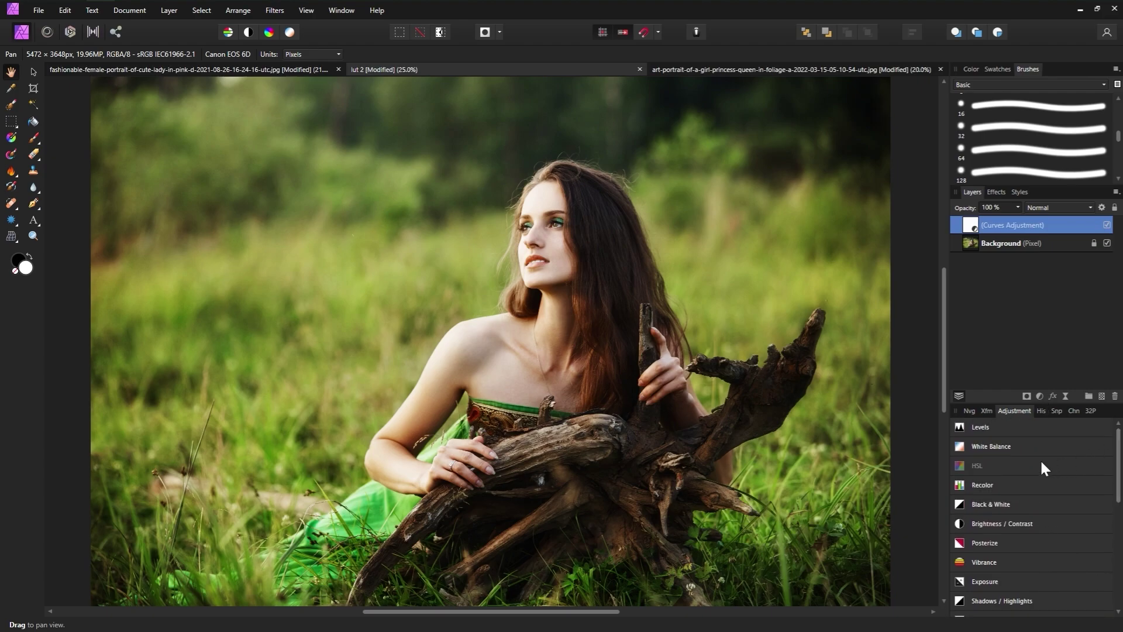
click(1041, 465)
click(974, 503)
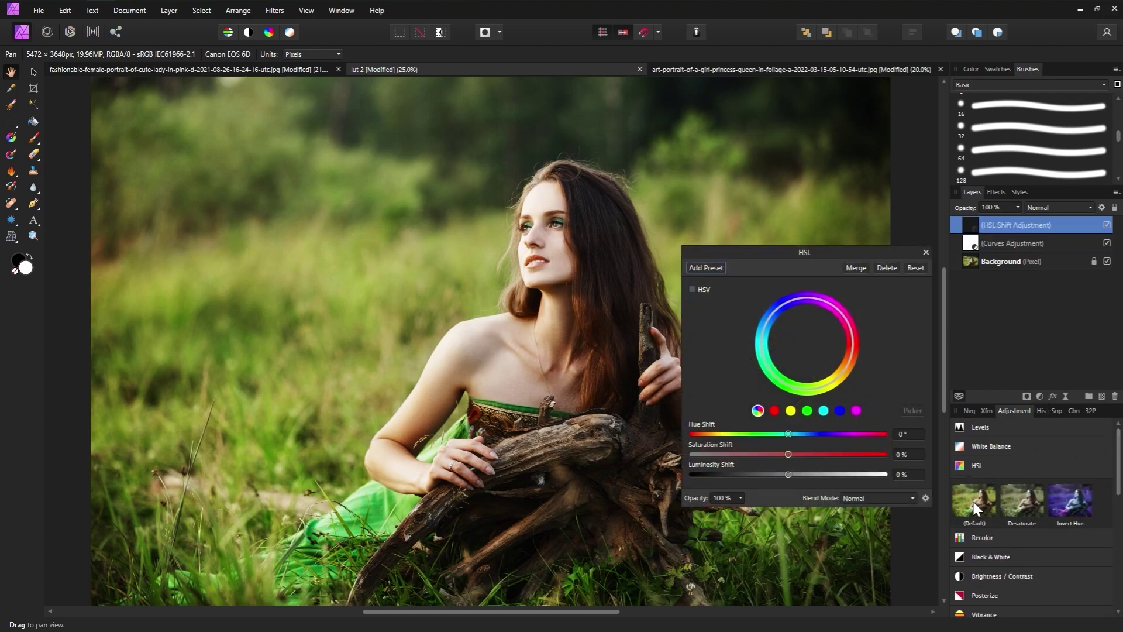
click(807, 410)
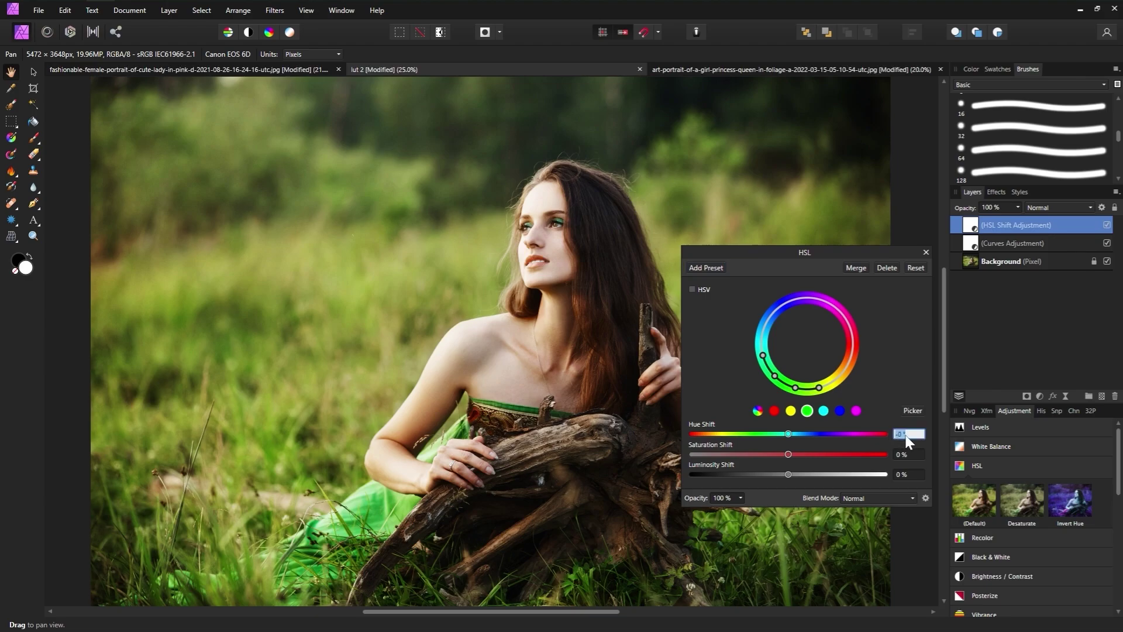
text(84.7)
key(Return)
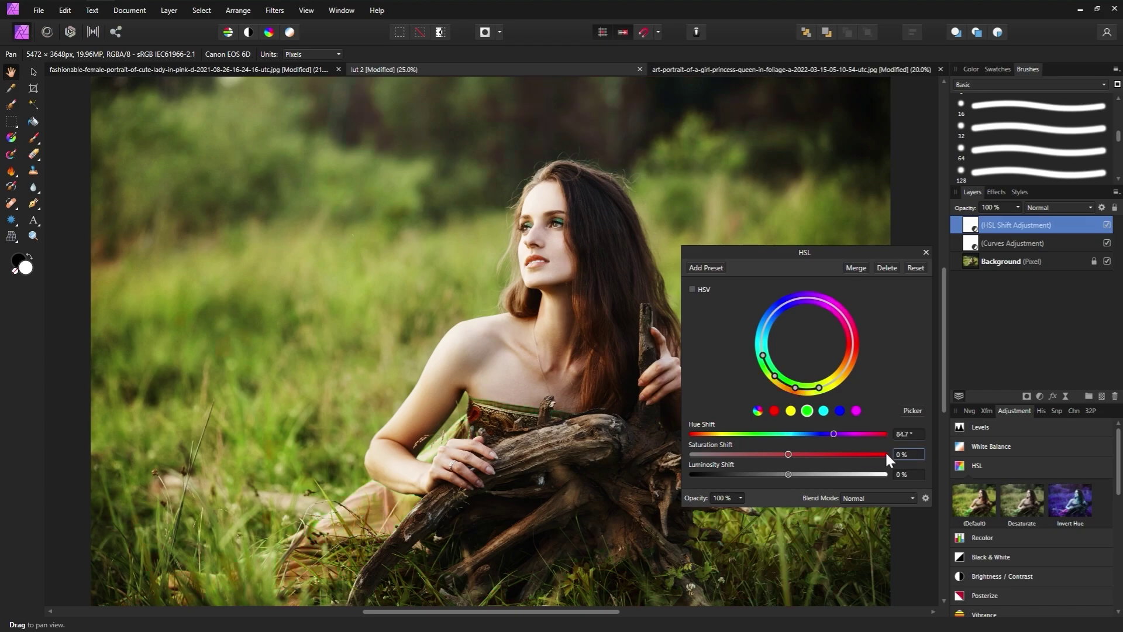
text(-9)
key(Tab)
- Widen the green range handles on the wheel so the grass turns magenta, comparing against the original
drag(784, 380, 765, 350)
mouse_move(797, 388)
mouse_down()
mouse_move(782, 384)
mouse_move(815, 391)
mouse_move(845, 374)
mouse_move(789, 383)
mouse_move(805, 391)
mouse_up()
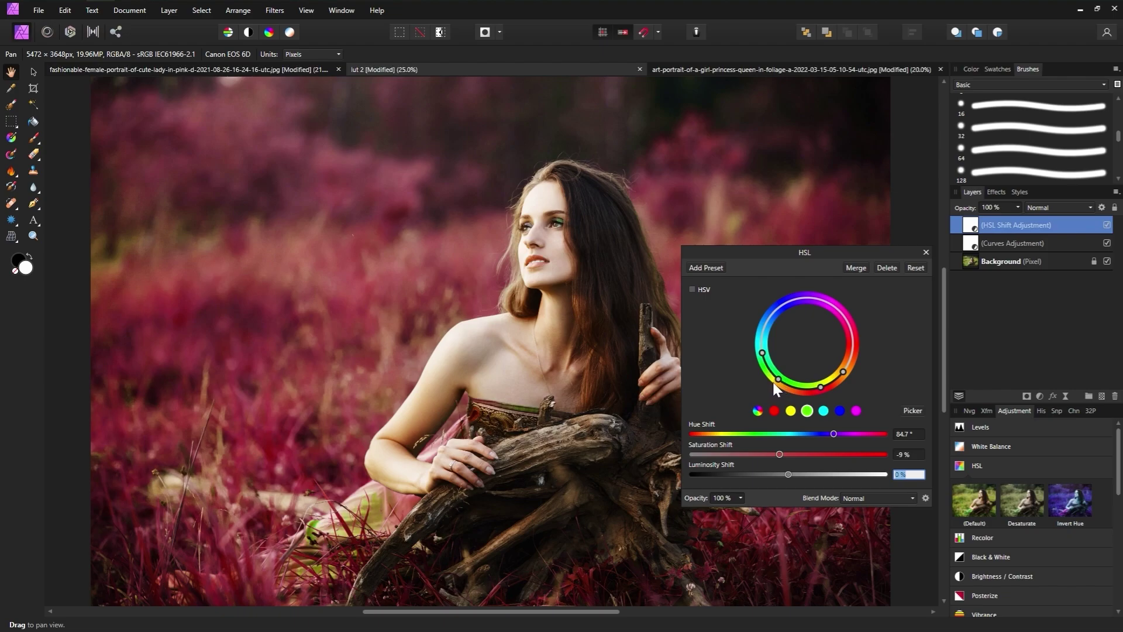
drag(782, 383, 846, 371)
click(1107, 225)
click(1107, 225)
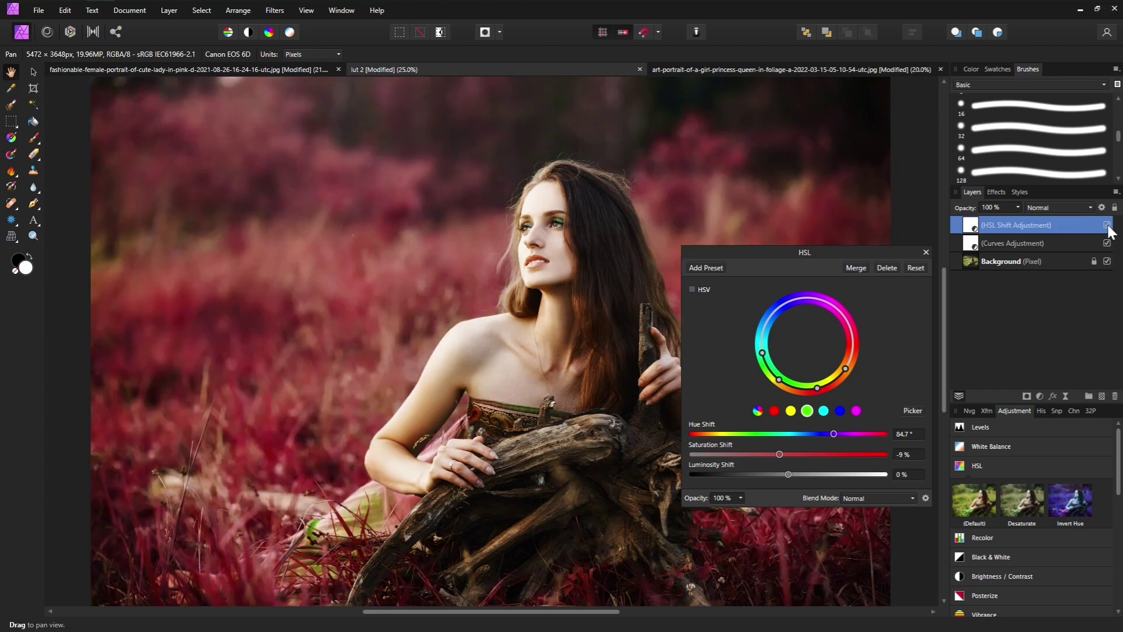
click(1106, 225)
click(1106, 225)
drag(816, 385, 793, 386)
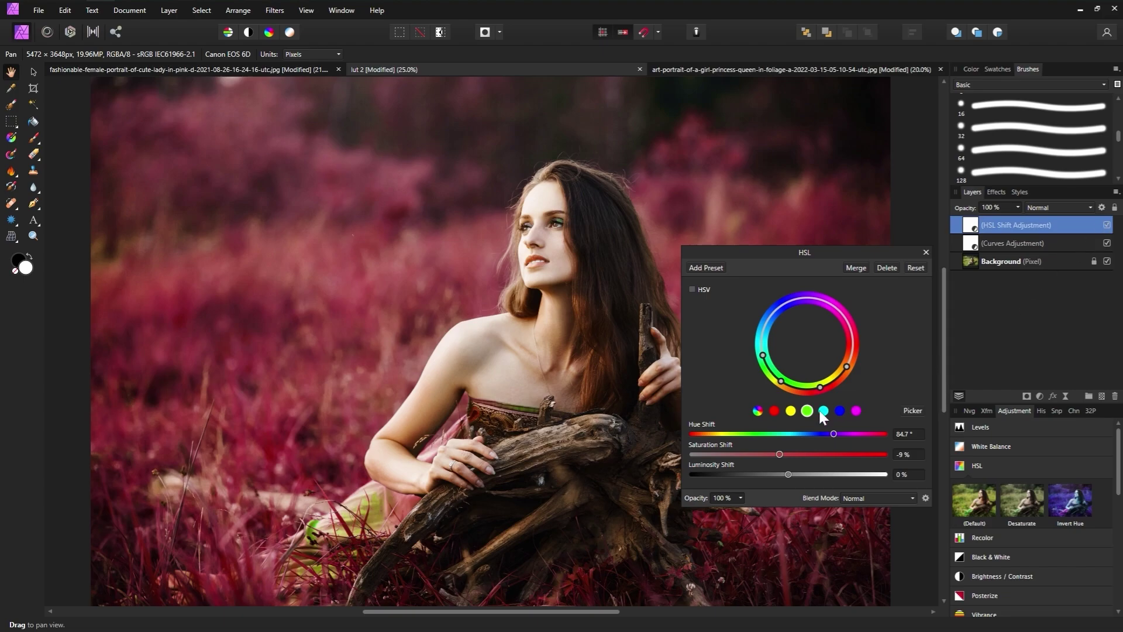
- Set the yellow range to Hue Shift 72.3° and Saturation -16%, widening its range on the wheel
click(790, 411)
click(905, 434)
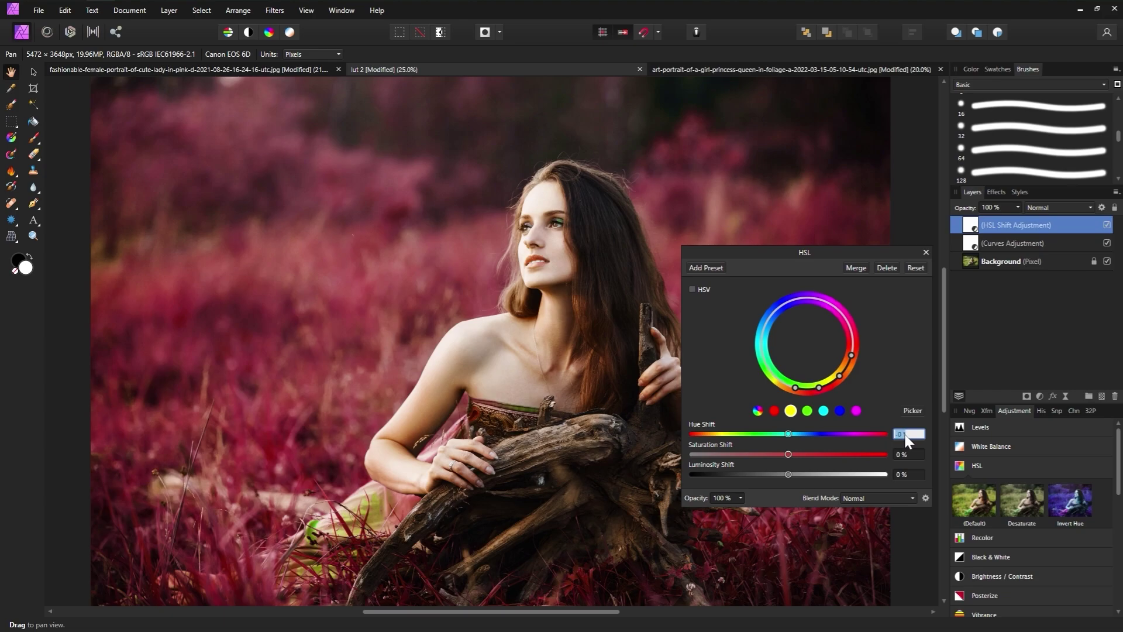
text(72.3)
key(Tab)
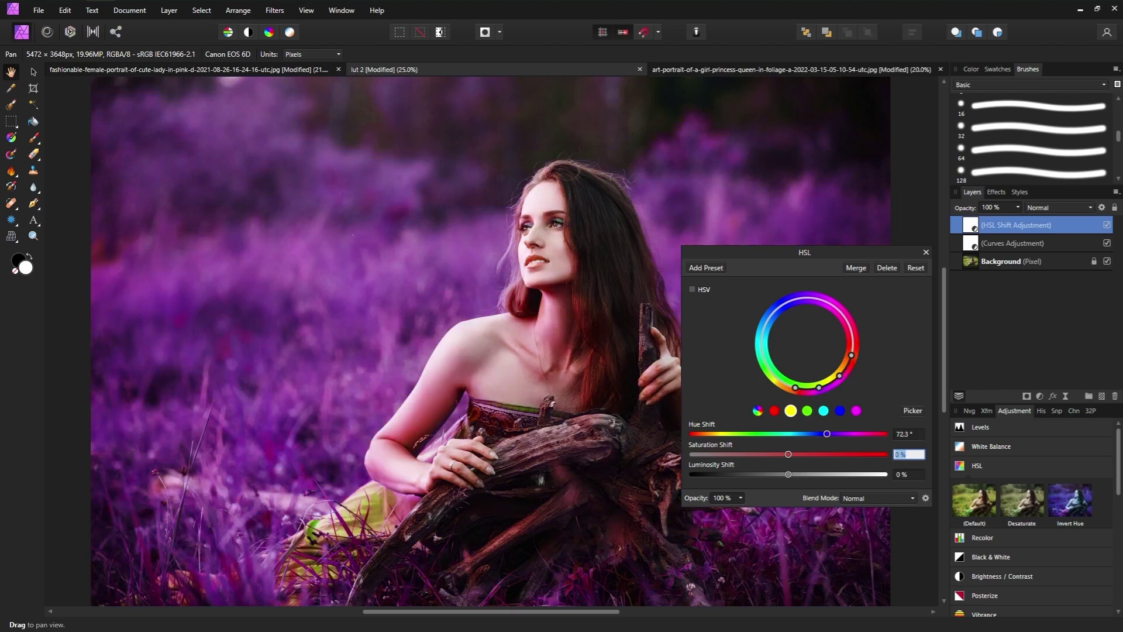
text(-16)
key(Tab)
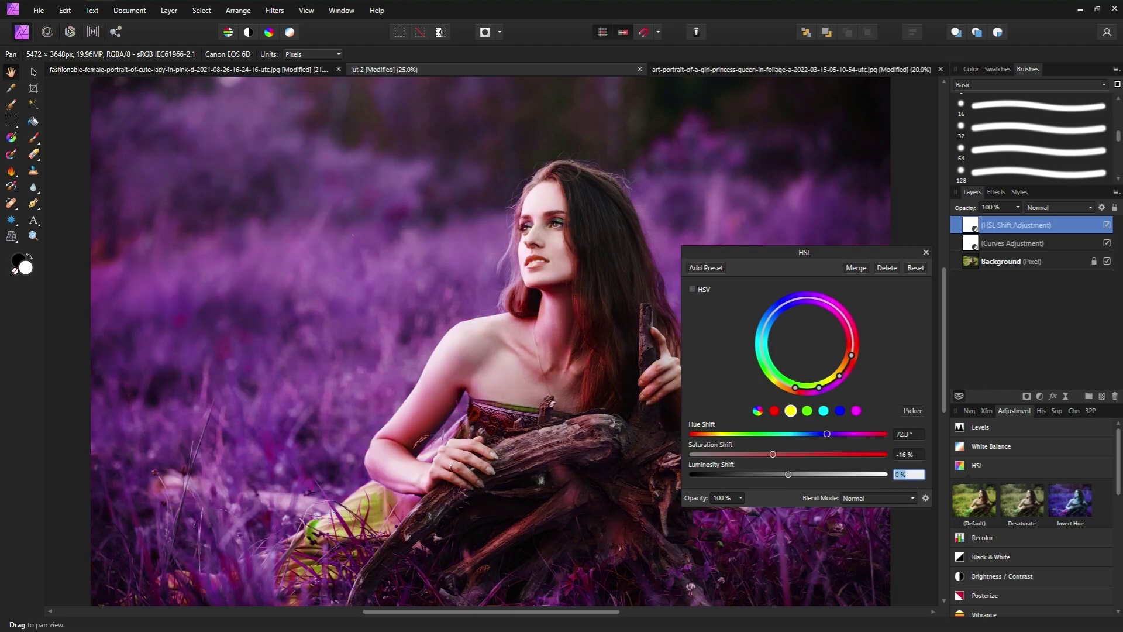
drag(832, 377, 764, 325)
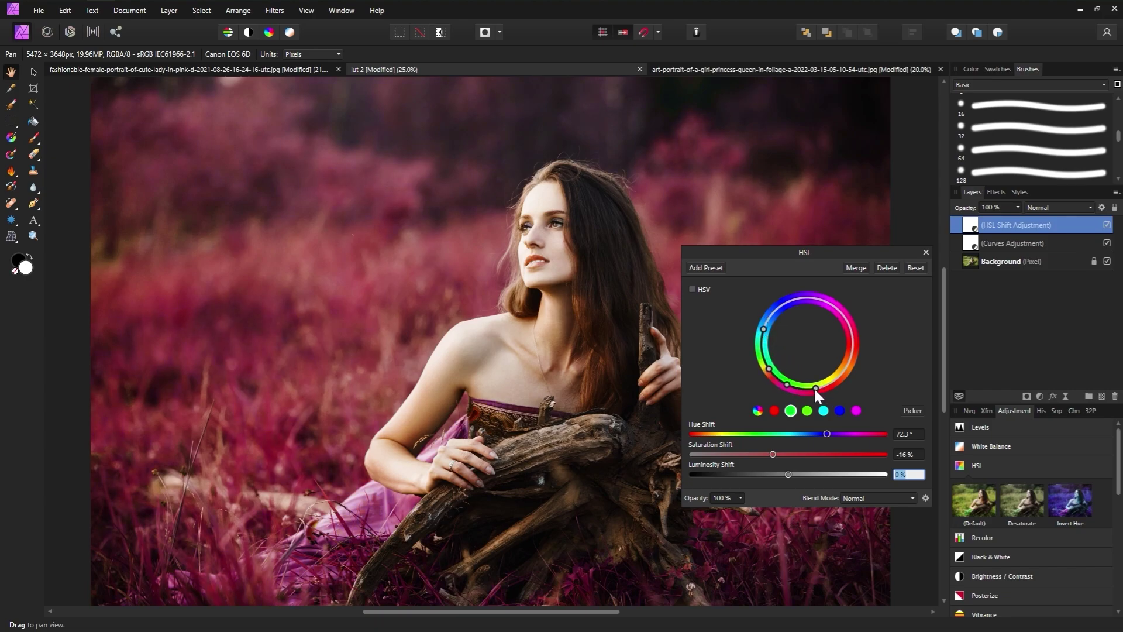
mouse_move(776, 379)
mouse_down()
mouse_move(768, 361)
mouse_move(776, 381)
mouse_move(812, 389)
mouse_move(776, 379)
mouse_move(765, 347)
mouse_move(767, 369)
mouse_up()
- Shift the green and cyan-green ranges toward magenta, then compare with the HSL layer hidden
click(806, 410)
mouse_move(810, 384)
mouse_down()
mouse_move(788, 384)
mouse_move(799, 388)
mouse_up()
click(790, 412)
drag(767, 368, 816, 393)
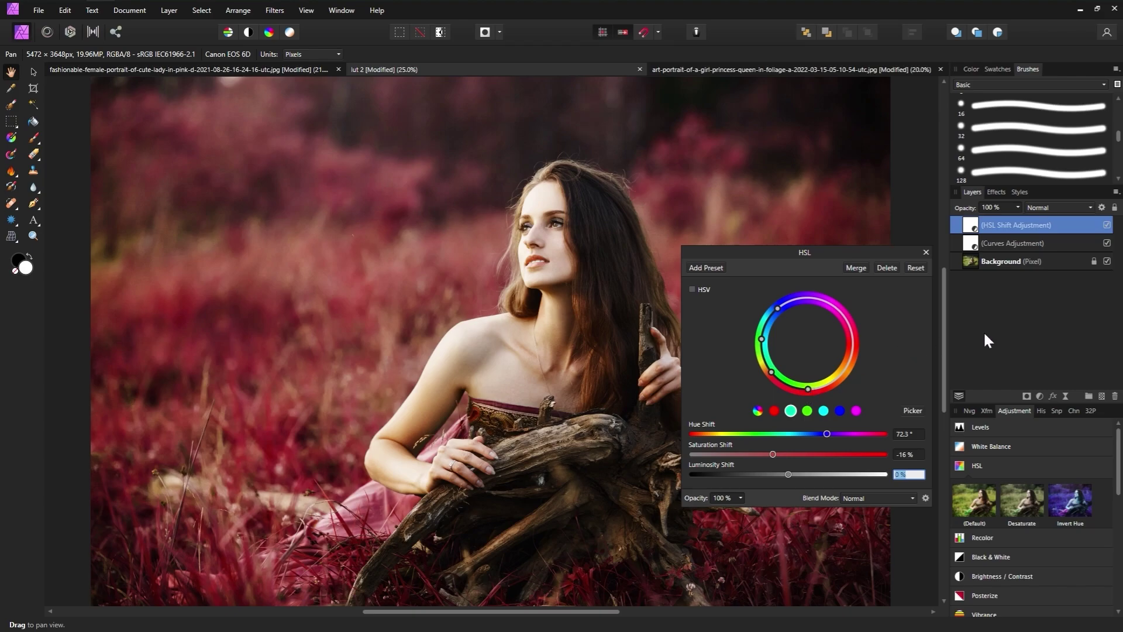
click(1106, 225)
click(1106, 225)
click(1106, 226)
click(1106, 225)
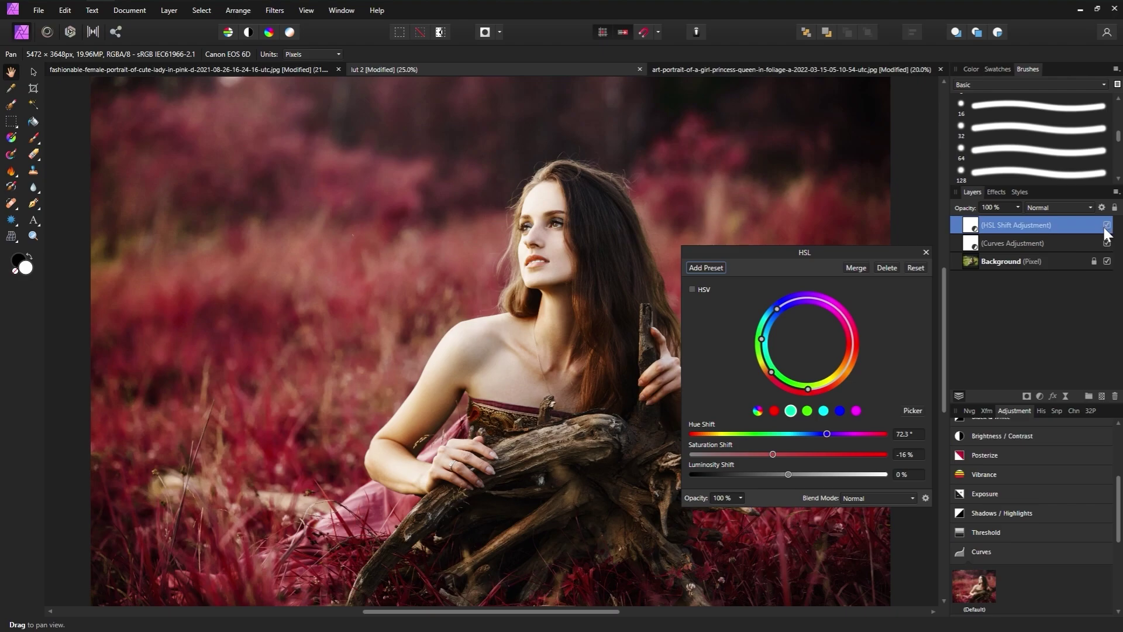
- Add a Default Curves layer on the Blue channel, raising the black point and lowering the white point
click(925, 253)
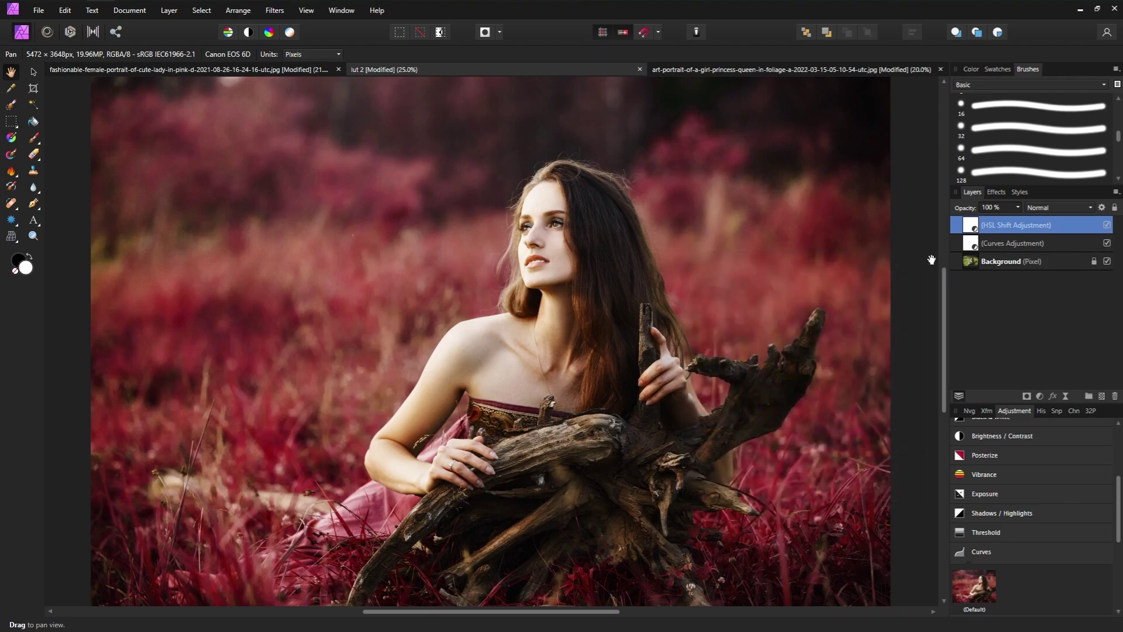
click(984, 577)
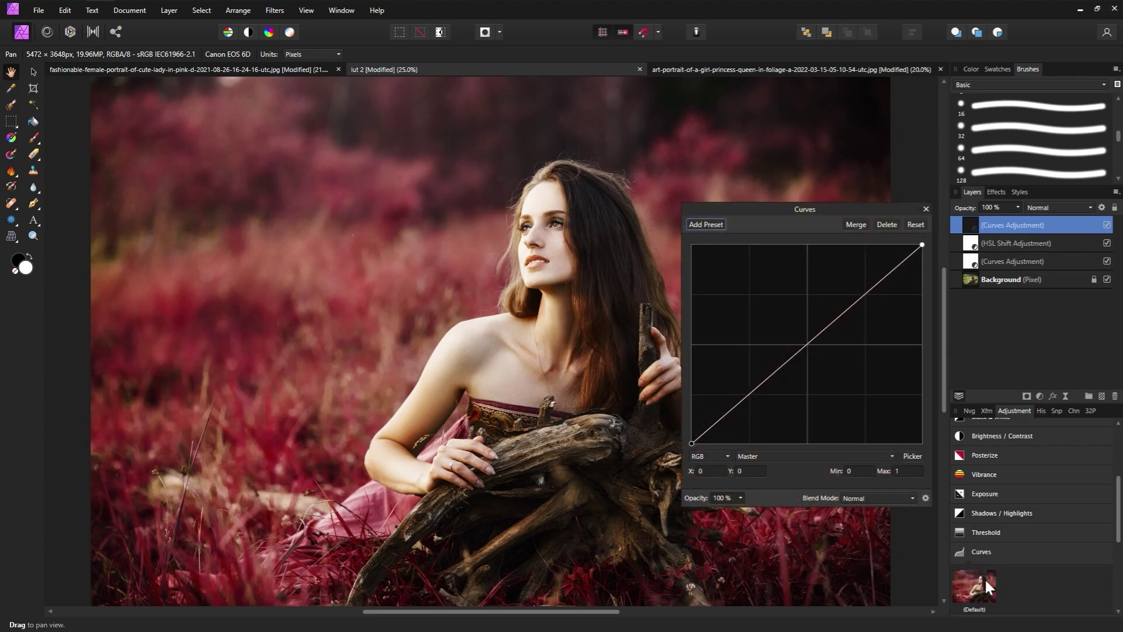
click(773, 456)
click(757, 508)
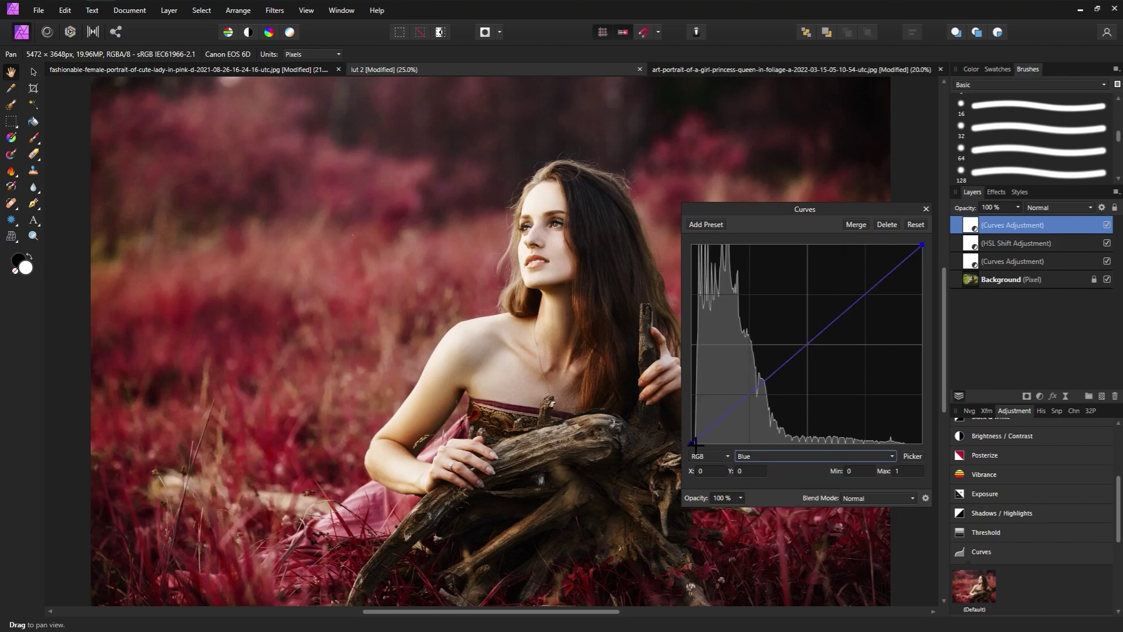
drag(692, 441, 683, 433)
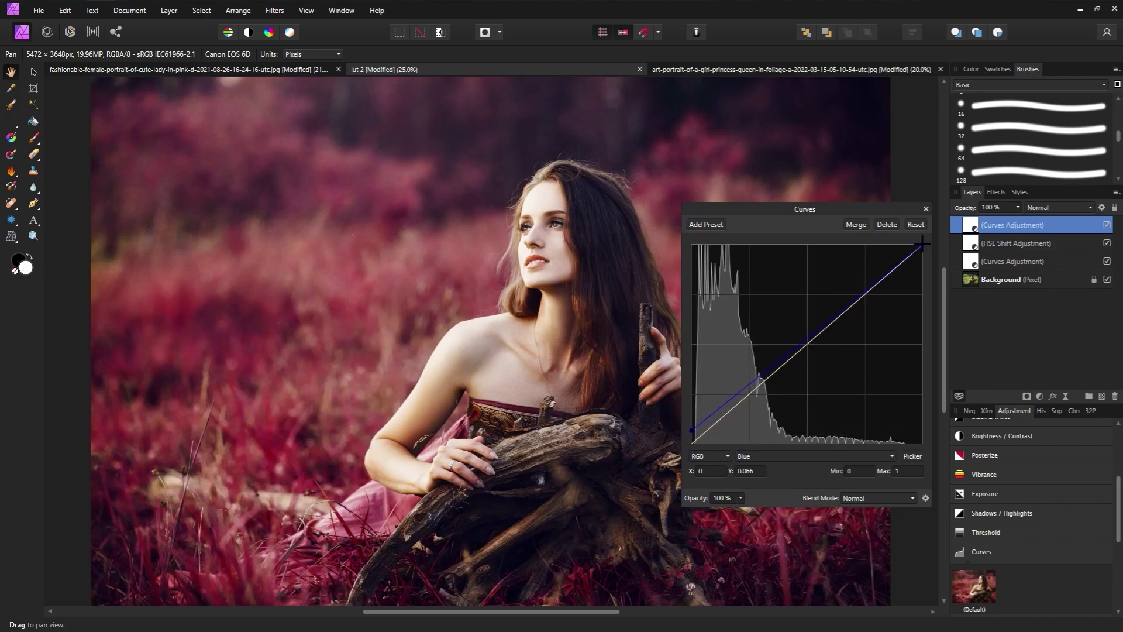
drag(921, 243, 934, 266)
mouse_move(689, 431)
mouse_down()
mouse_move(683, 416)
mouse_move(683, 428)
mouse_up()
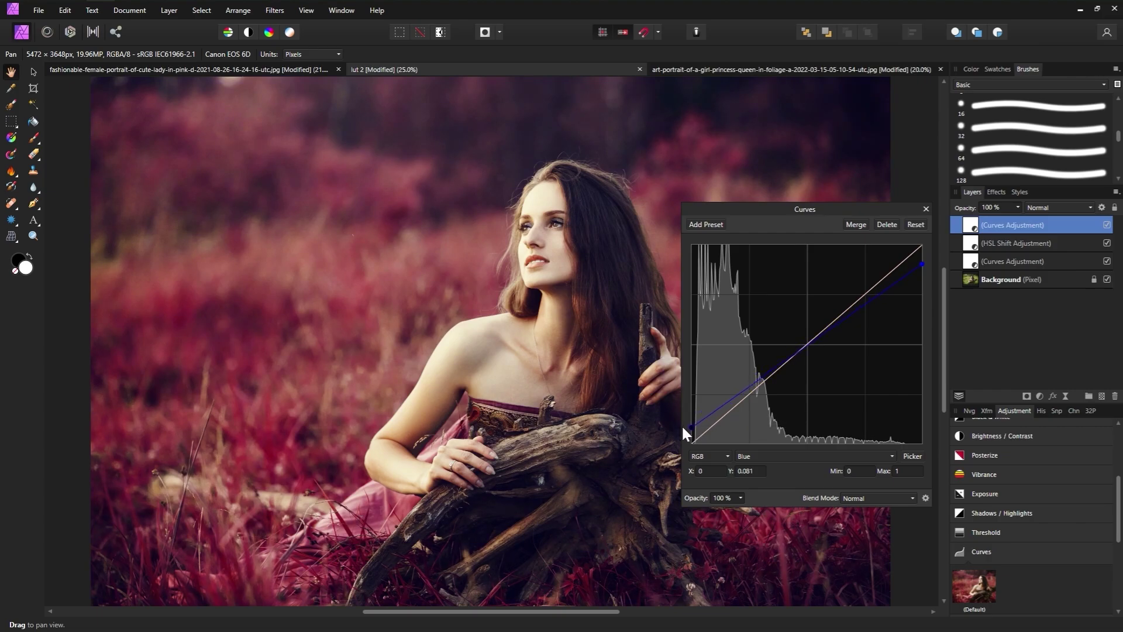
click(926, 209)
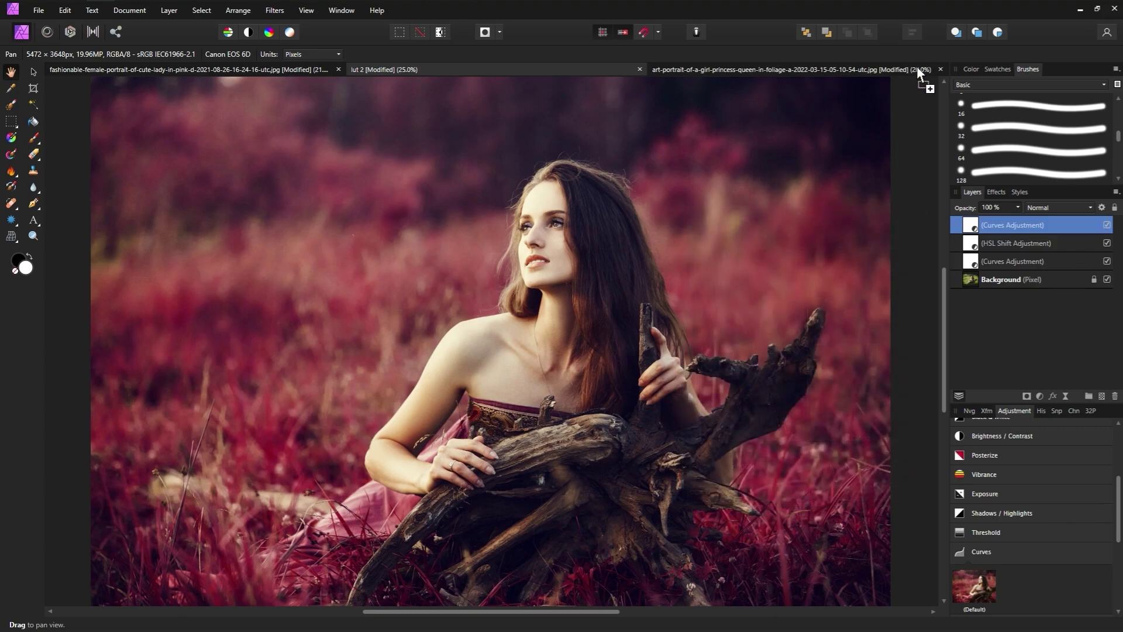
- Open the dropped photos, paste the Curves, HSL and Curves layers, and review each document tab
drag(917, 68, 914, 68)
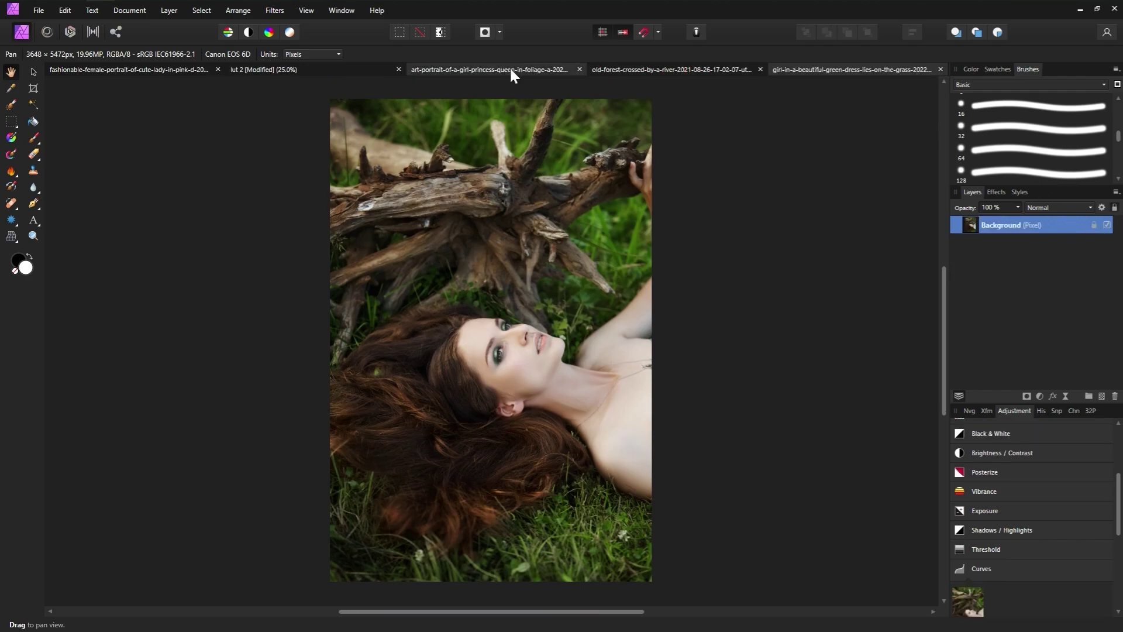
key(ctrl+v)
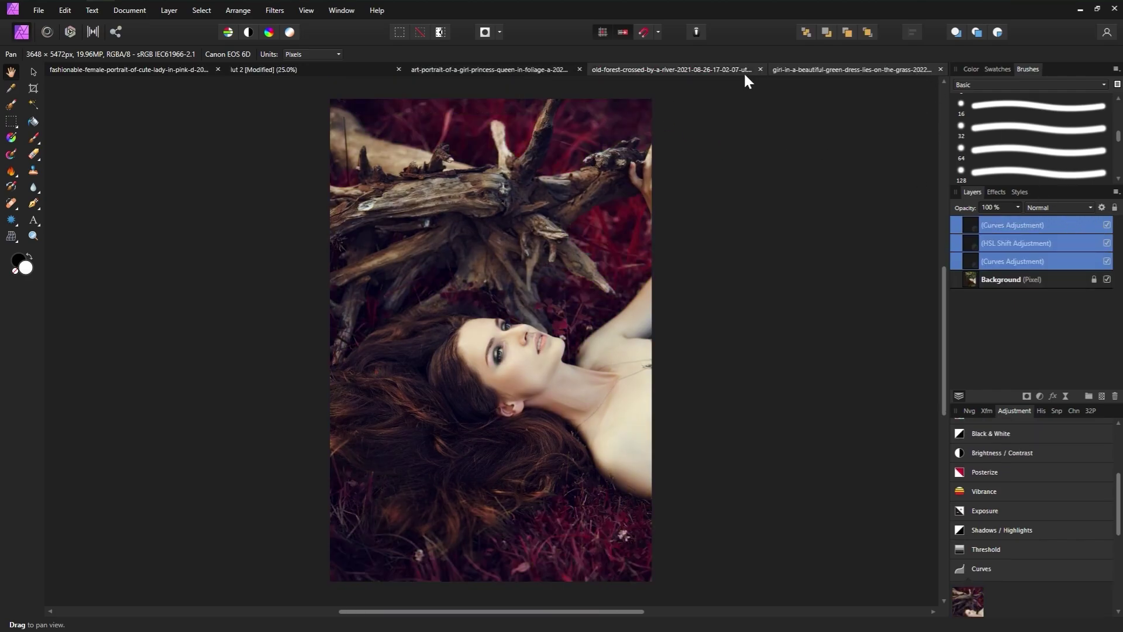
click(724, 67)
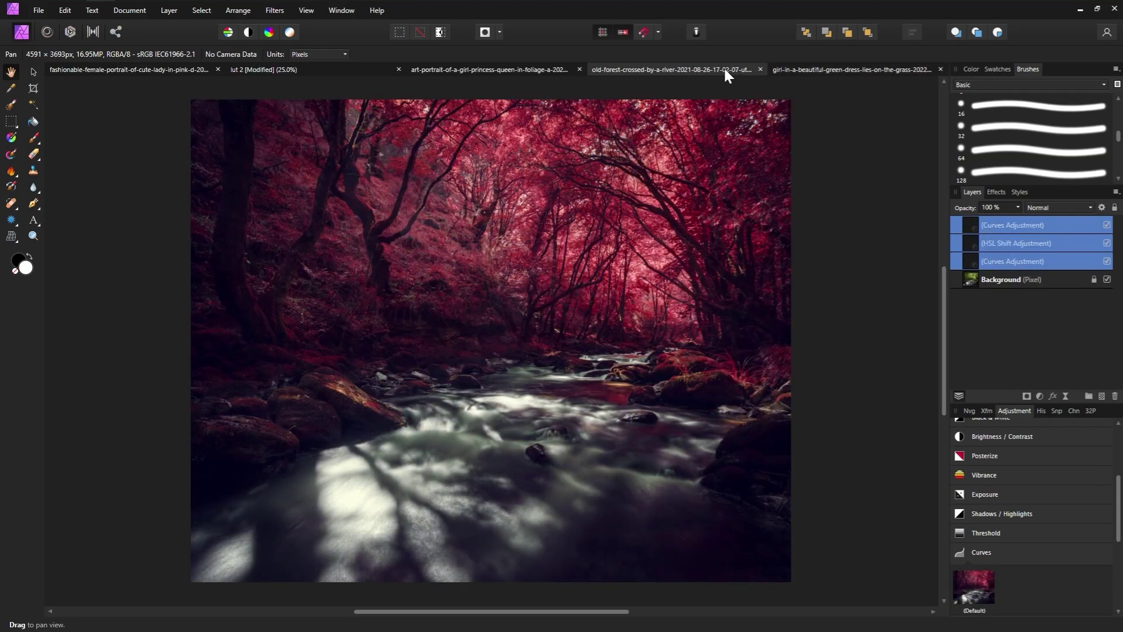
click(535, 68)
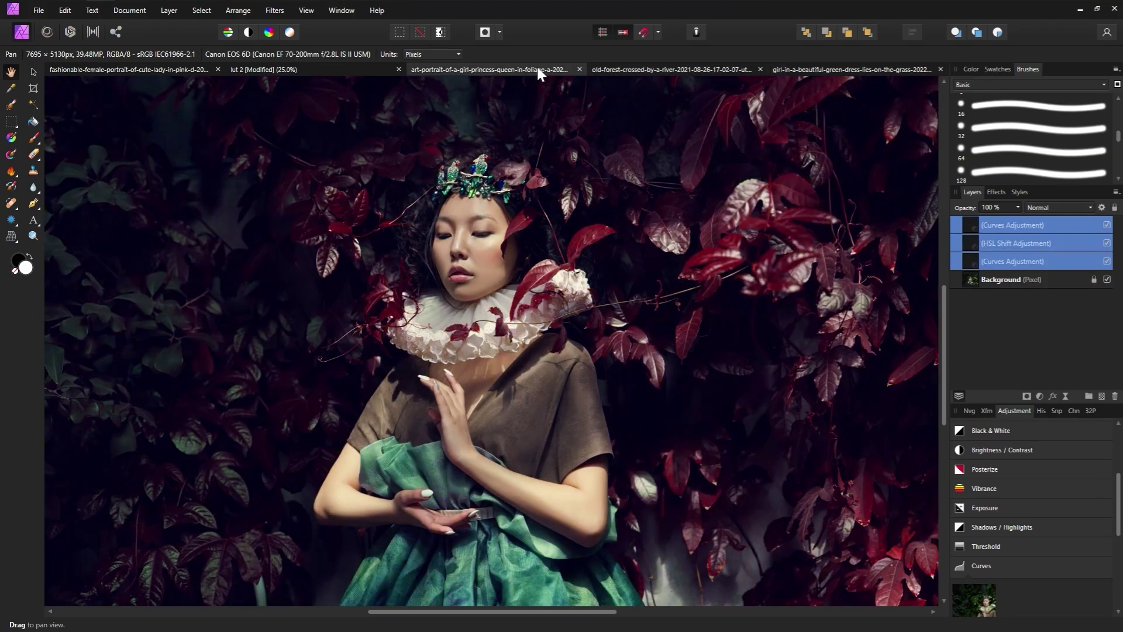
click(689, 70)
click(816, 65)
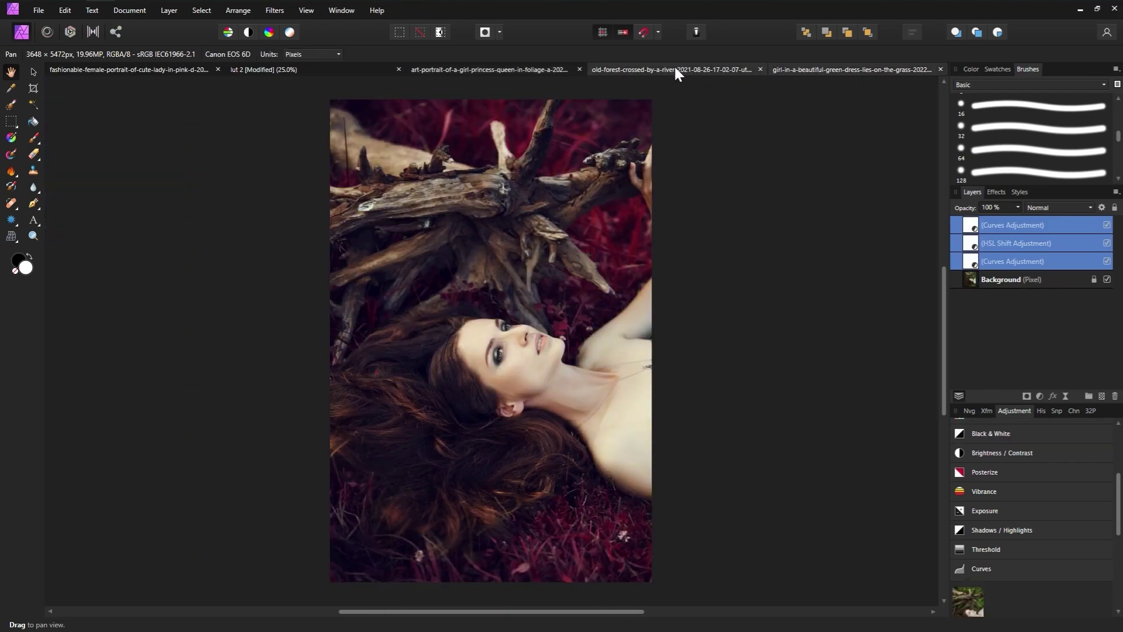
click(676, 70)
click(522, 67)
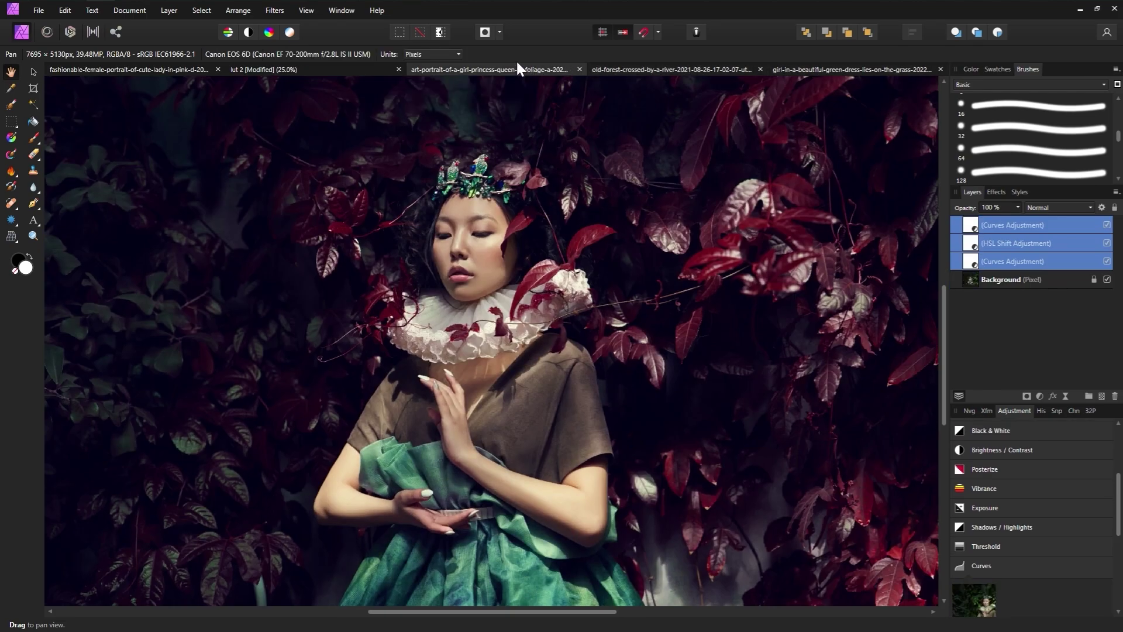
- From the original meadow portrait, start a LUT export titled 'red forest'
click(120, 68)
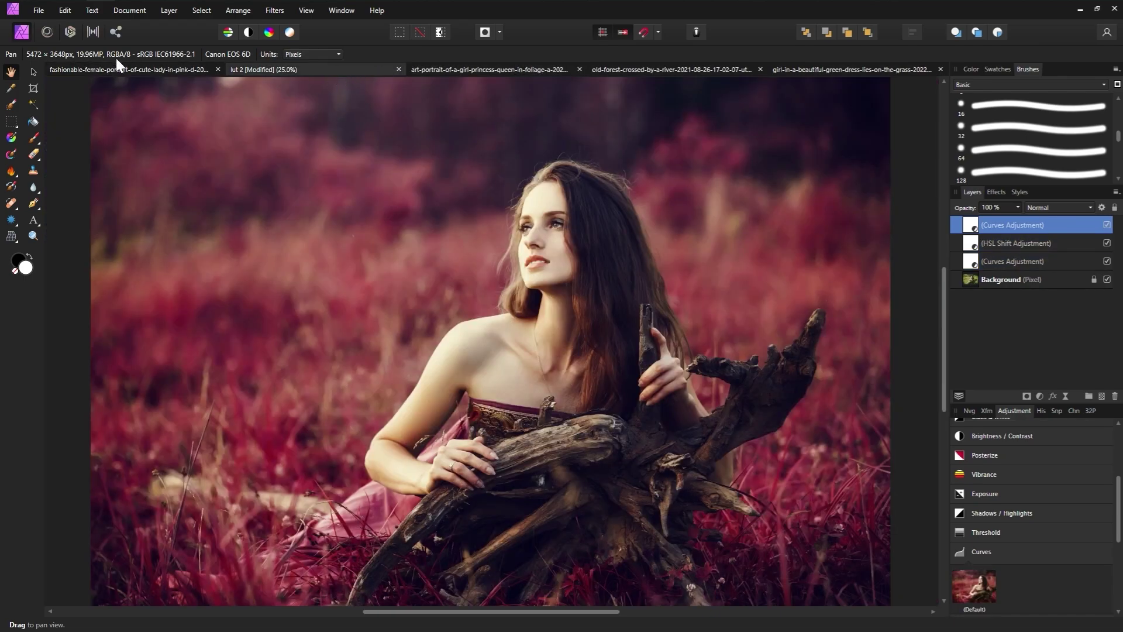
click(39, 9)
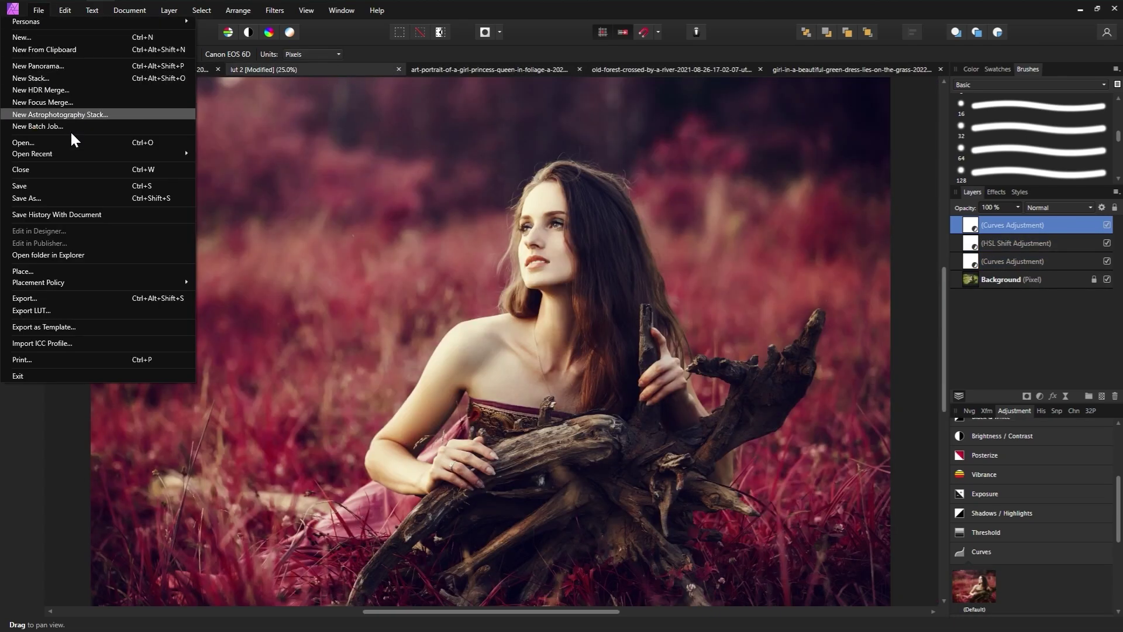
click(83, 305)
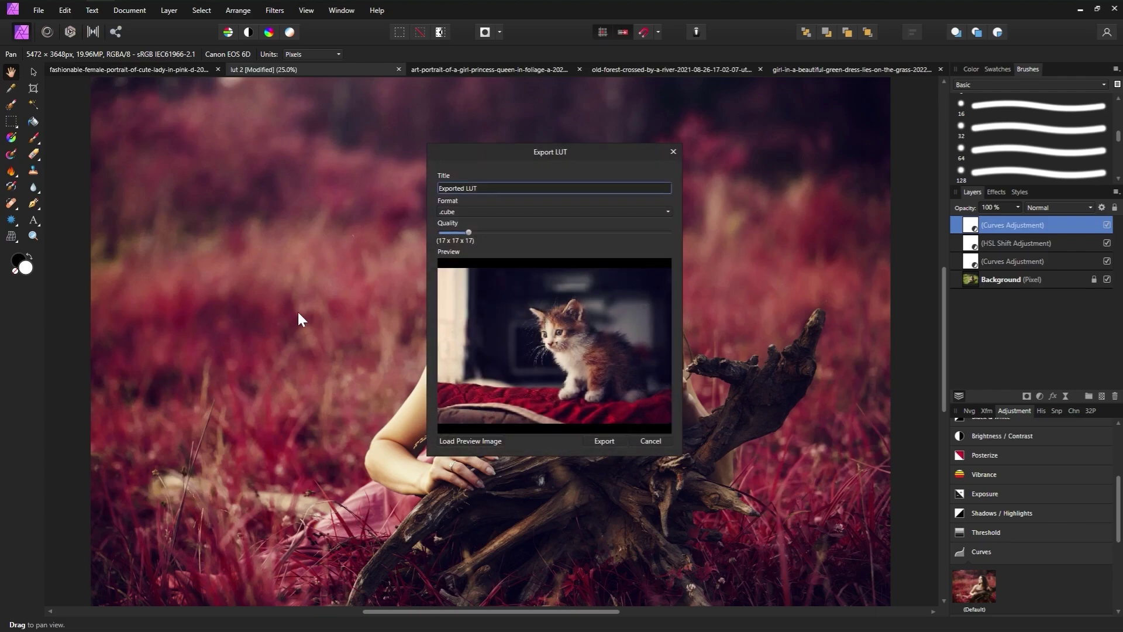
triple_click(483, 182)
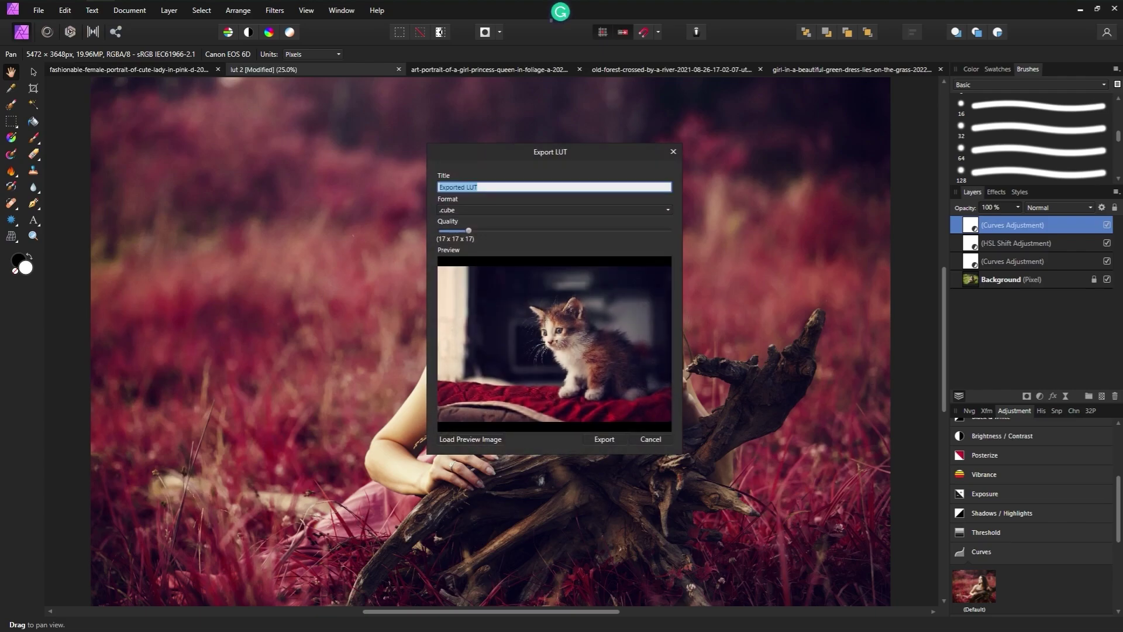
key(BackSpace)
text(red forest)
- Keep the .cube format, set quality to 40 x 40 x 40, and save red forest.cube to the Desktop
click(460, 210)
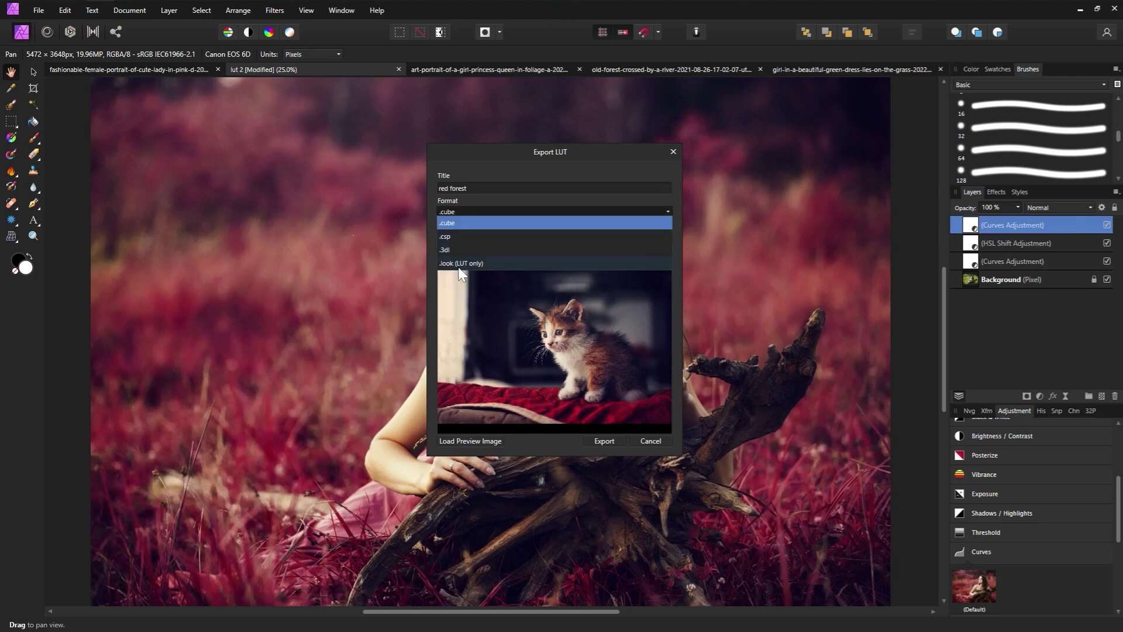
click(457, 229)
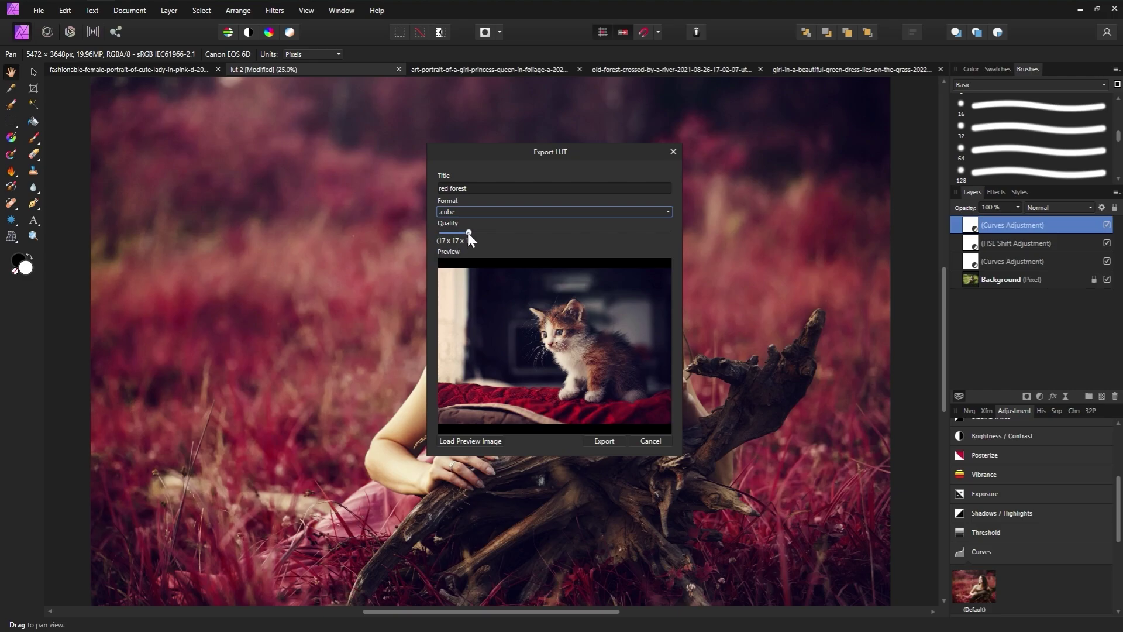
drag(468, 232, 659, 233)
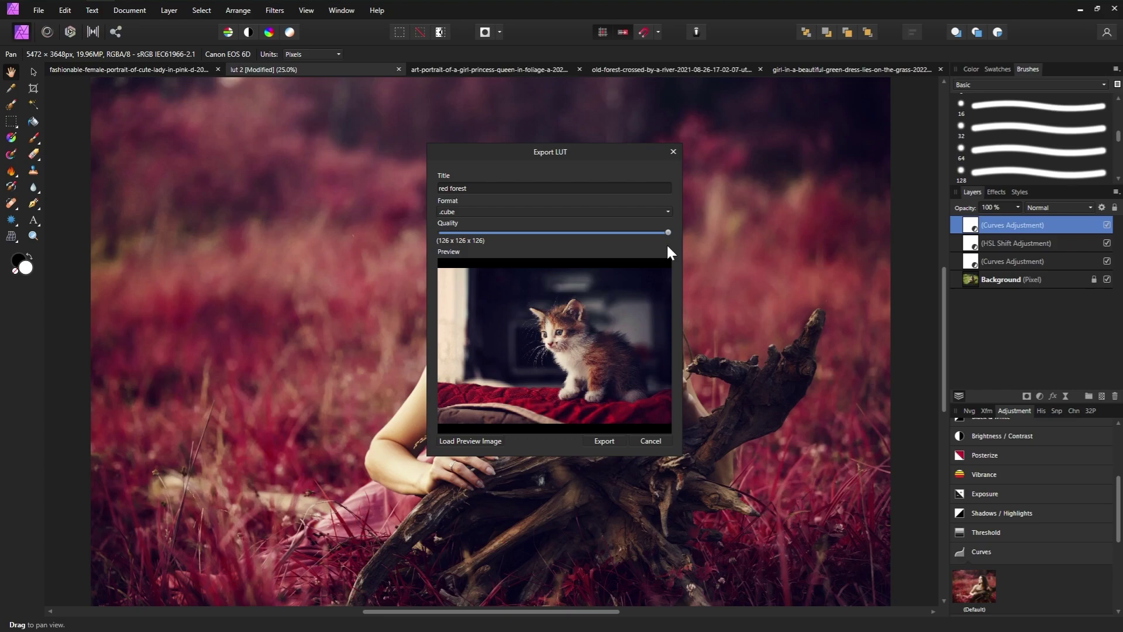
drag(665, 232, 536, 251)
click(604, 441)
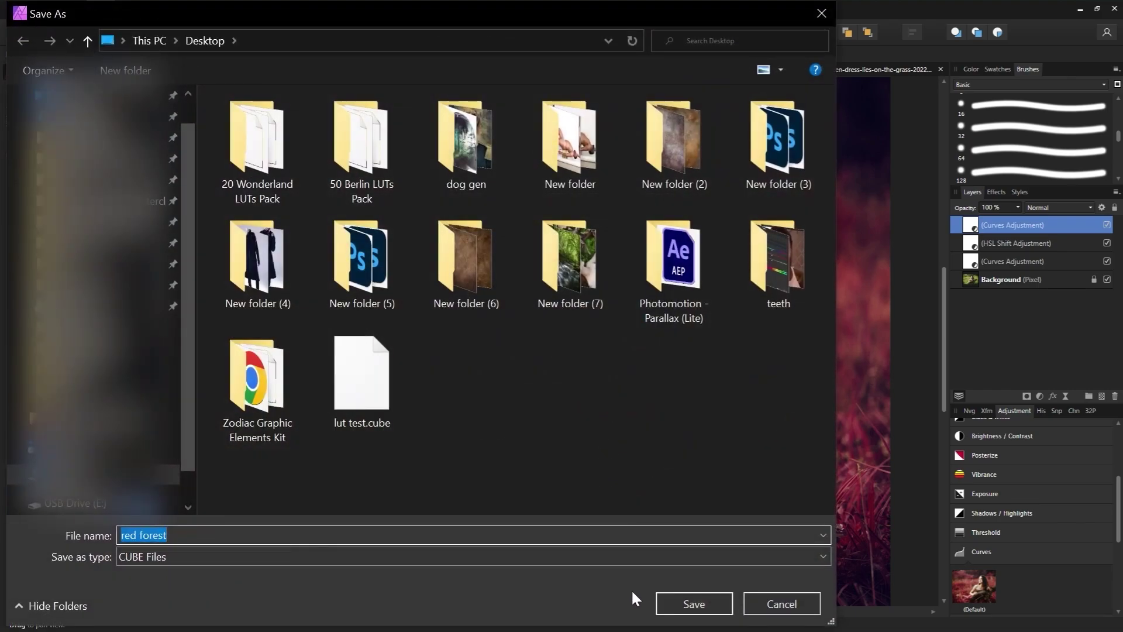
click(676, 603)
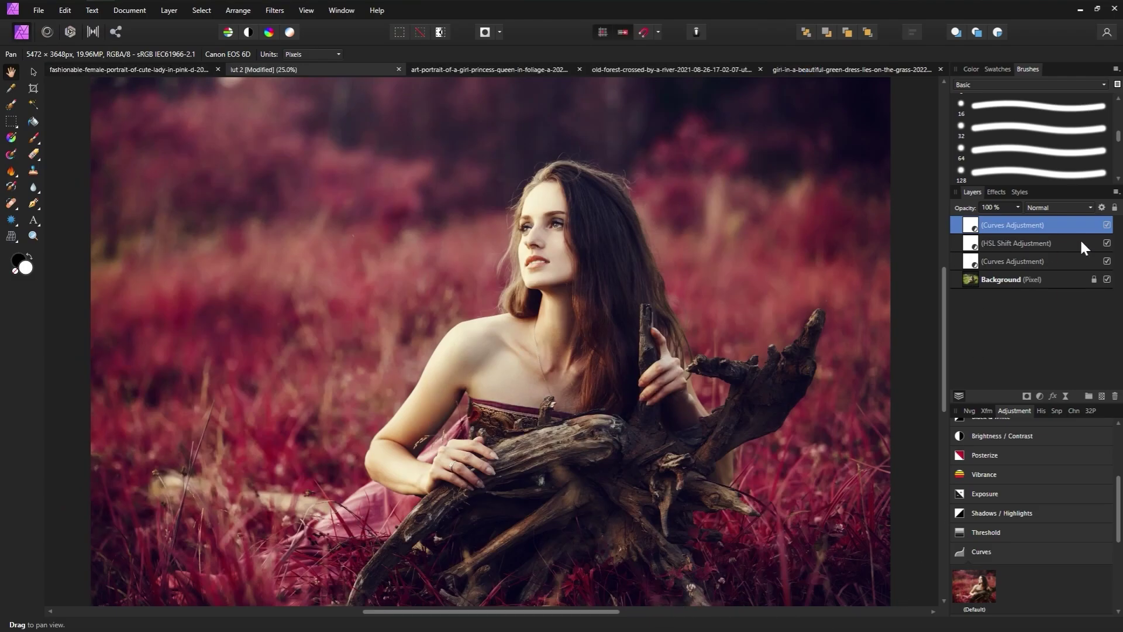
- Hide the top curves, HSL shift and lower curves adjustment layers
click(1107, 225)
click(1106, 242)
click(1106, 260)
- Import red forest.cube as a LUT preset and apply it as a LUT layer
scroll(1112, 501, down, 8)
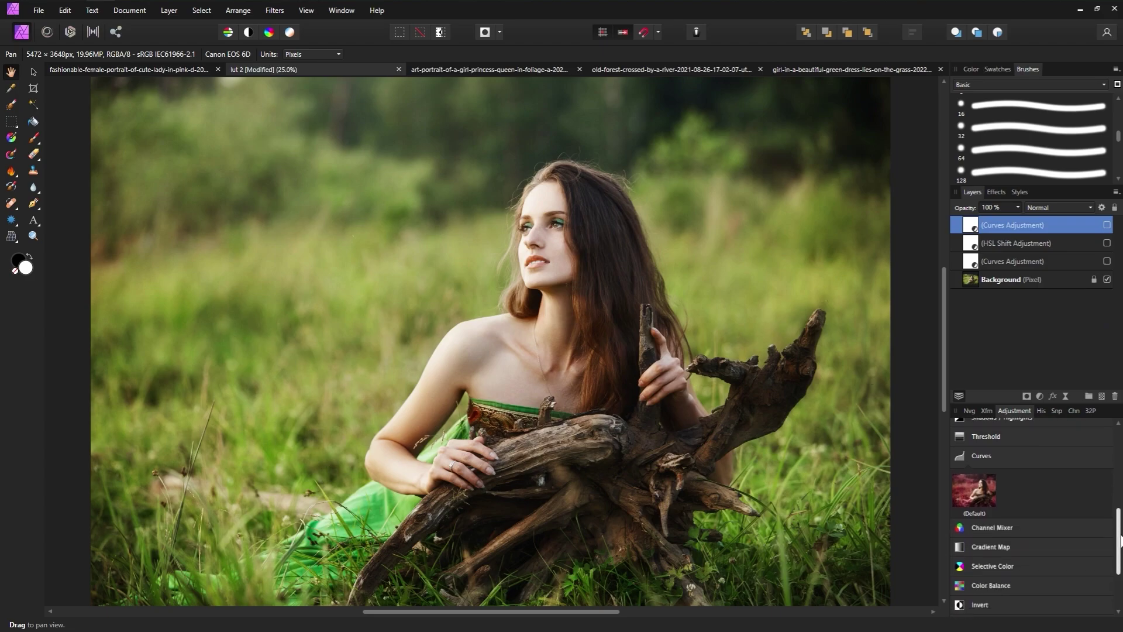
click(1049, 591)
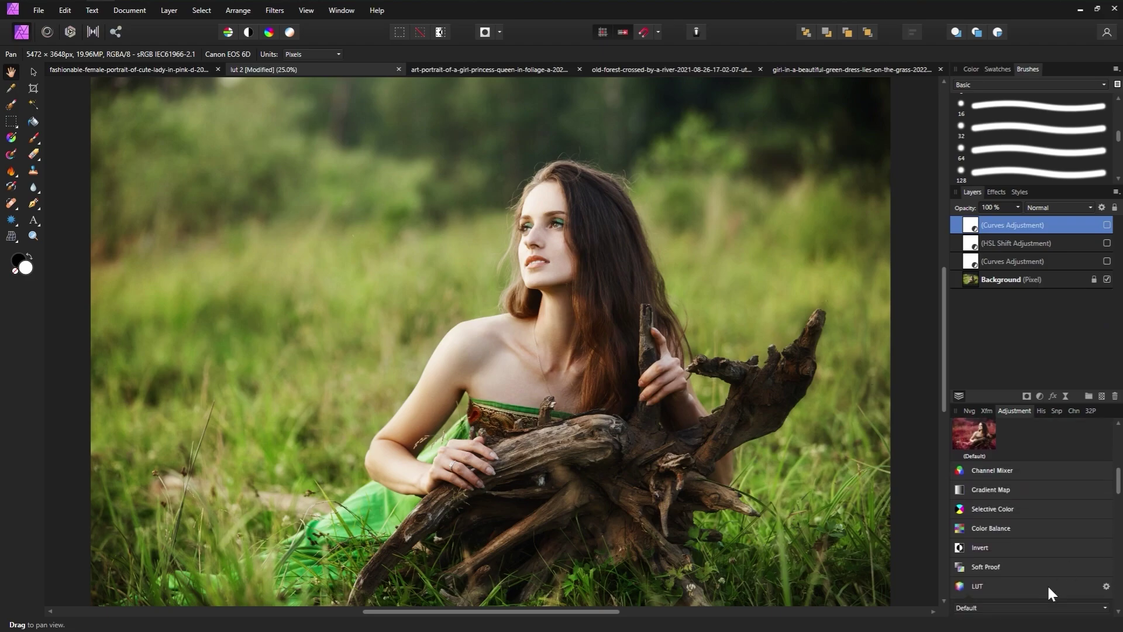
click(1105, 586)
click(1058, 552)
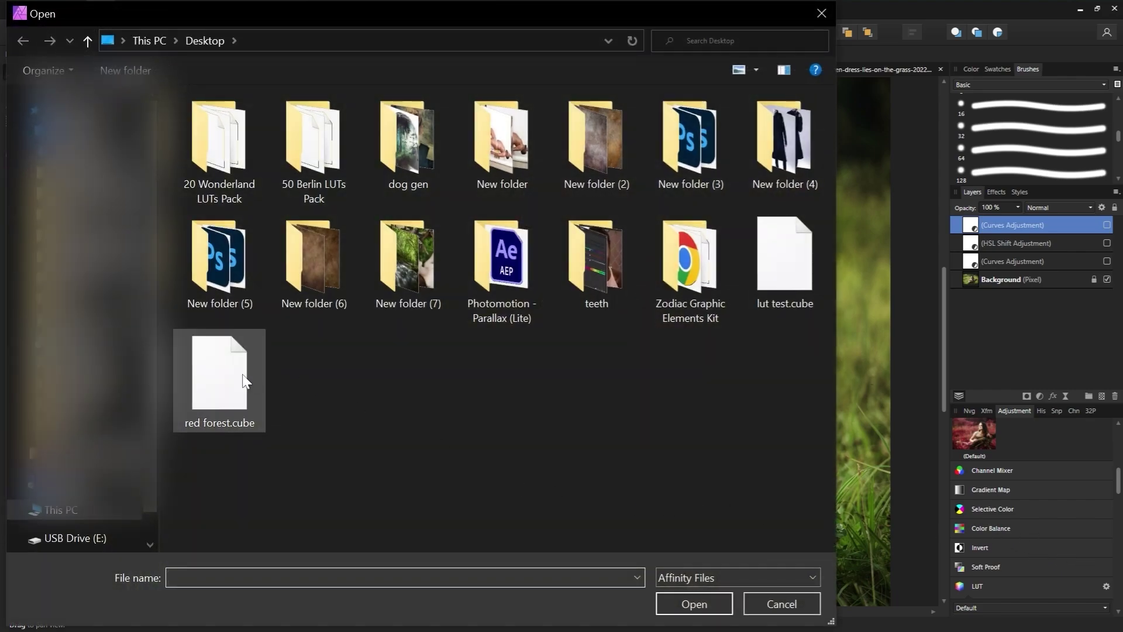
double_click(242, 376)
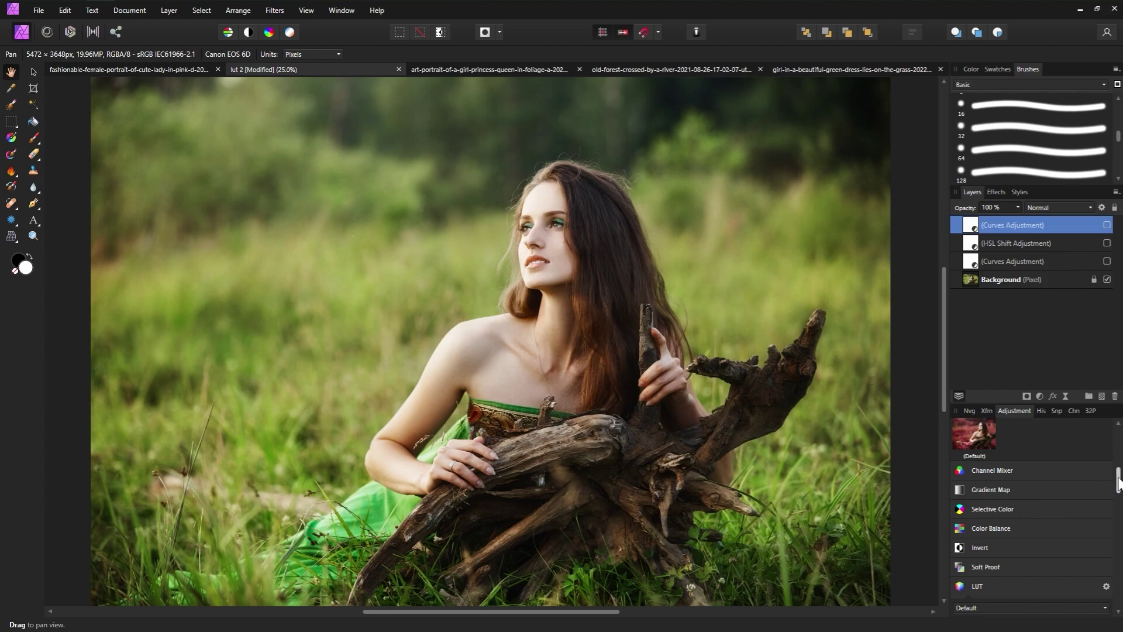
drag(1118, 478, 1118, 592)
click(997, 549)
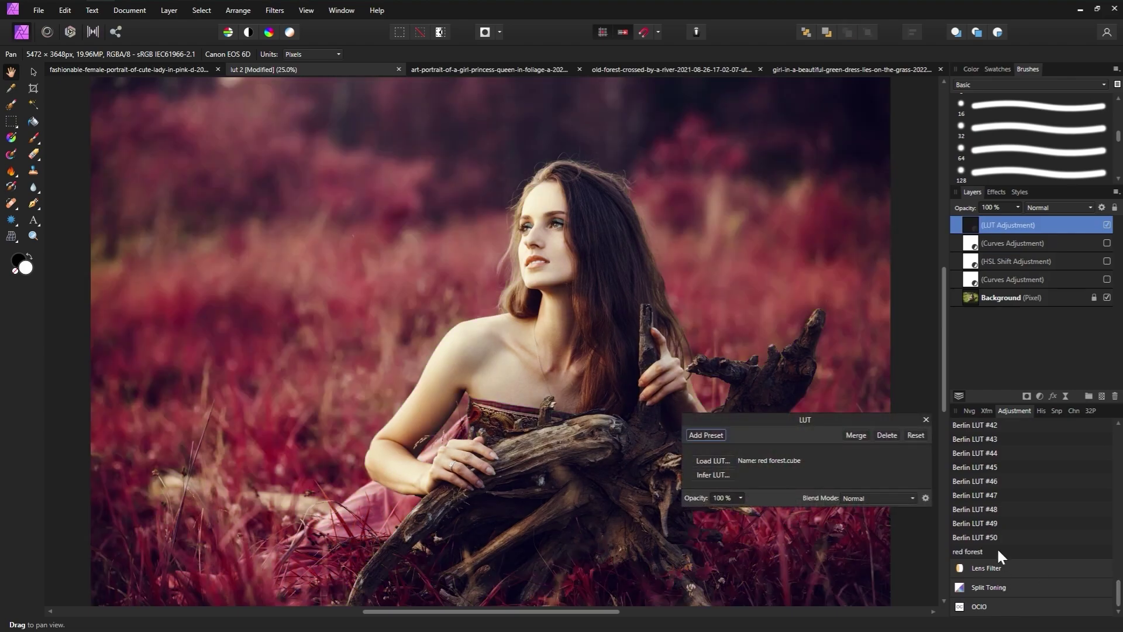